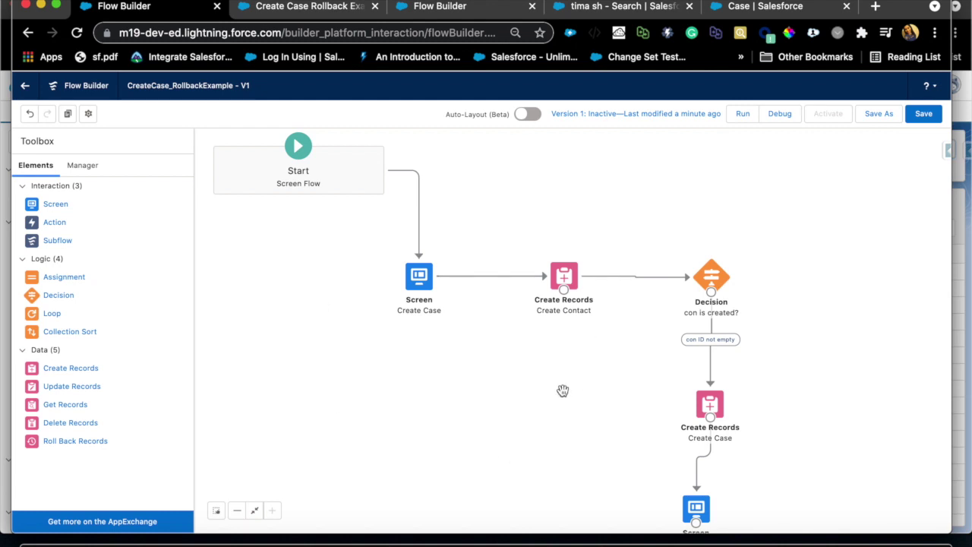
Review the input fields on the flow's Create Case screen, including the Name component's settings, and close it without changes
double_click(413, 278)
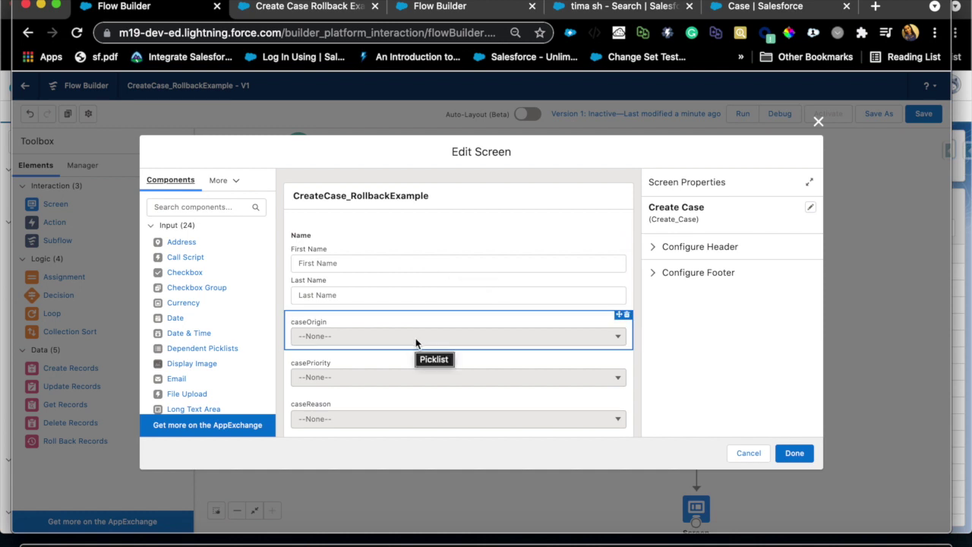
scroll(412, 423, down, 2)
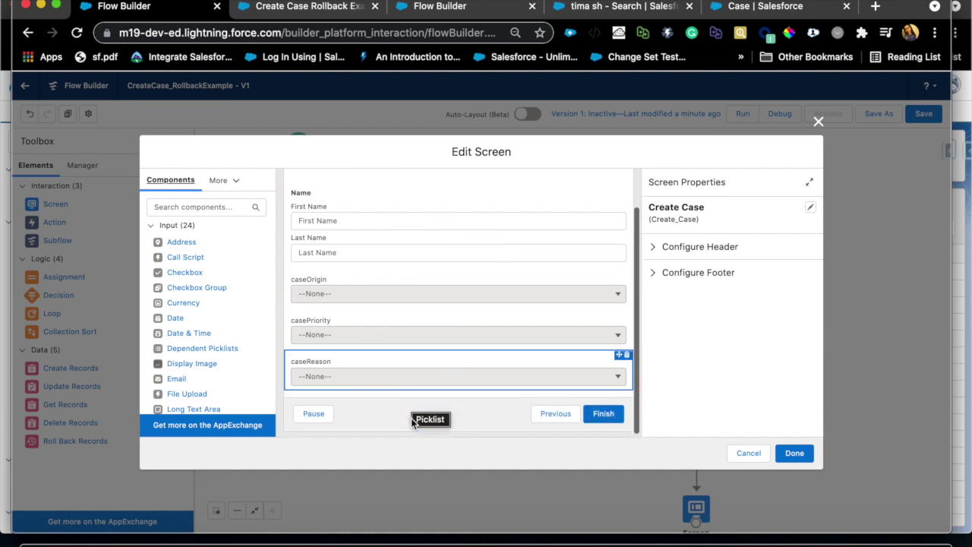
scroll(412, 423, up, 2)
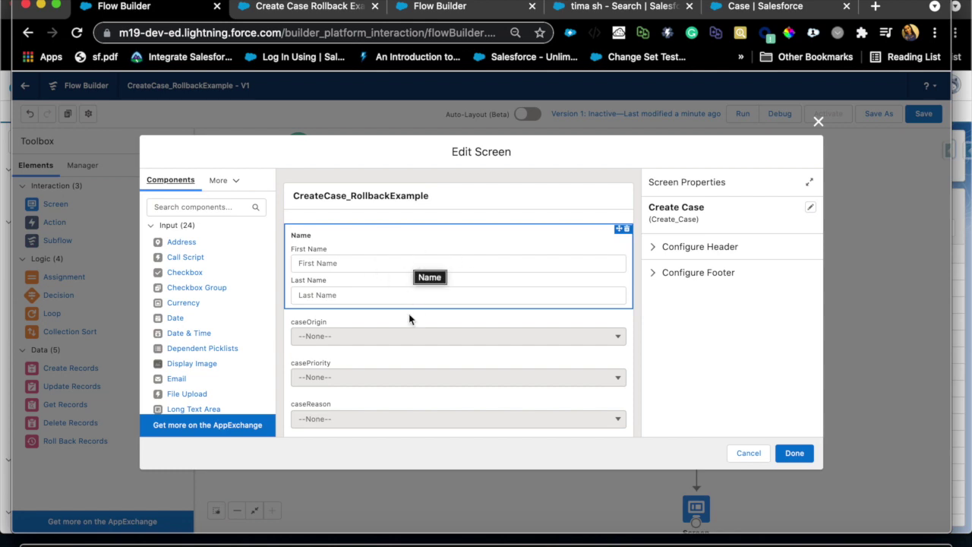
click(531, 283)
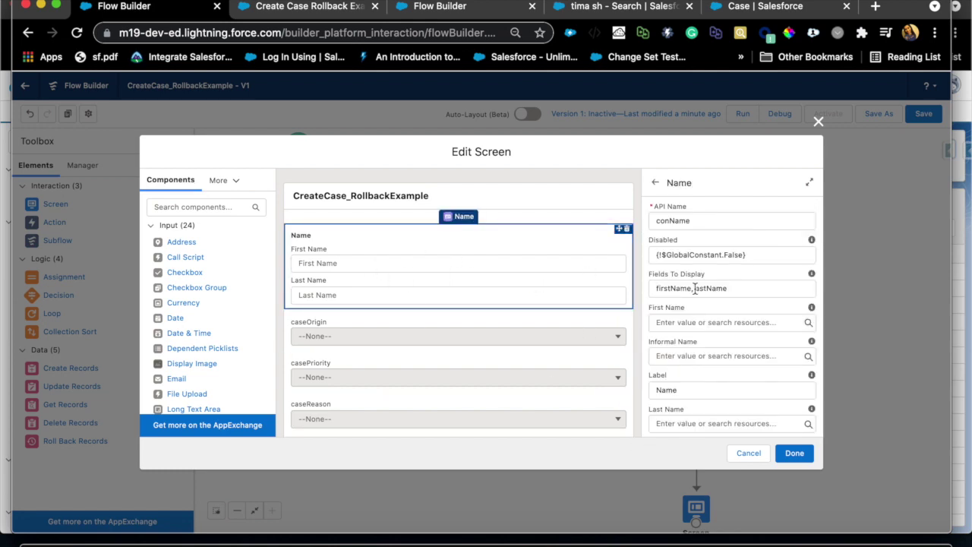
click(735, 459)
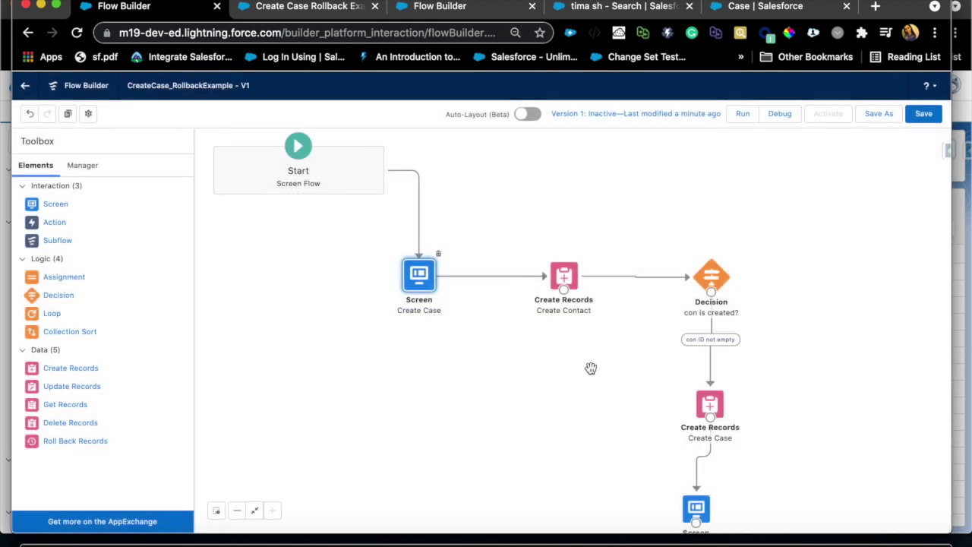
Review the Create Contact element's field values and the variable storing the contact ID, then close it without changes
double_click(563, 278)
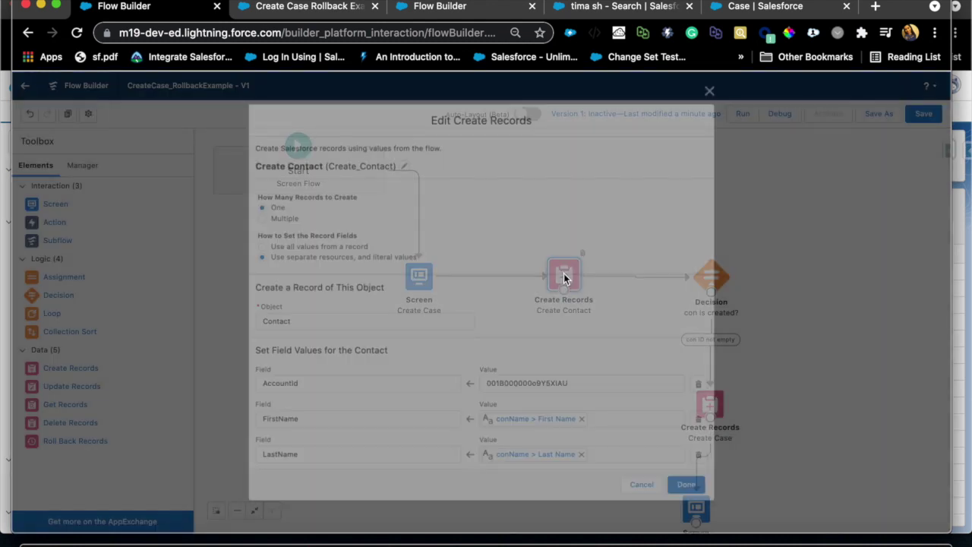
double_click(502, 385)
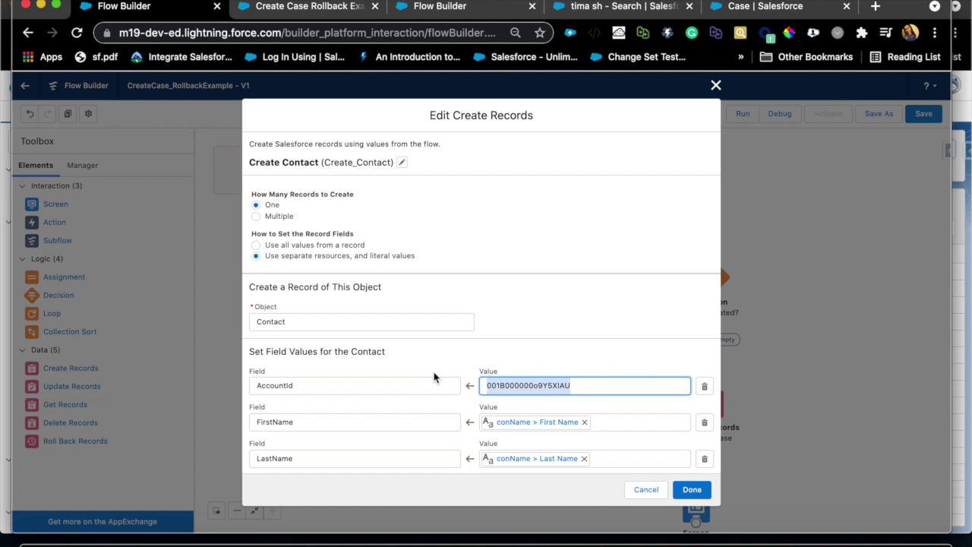
scroll(434, 376, down, 2)
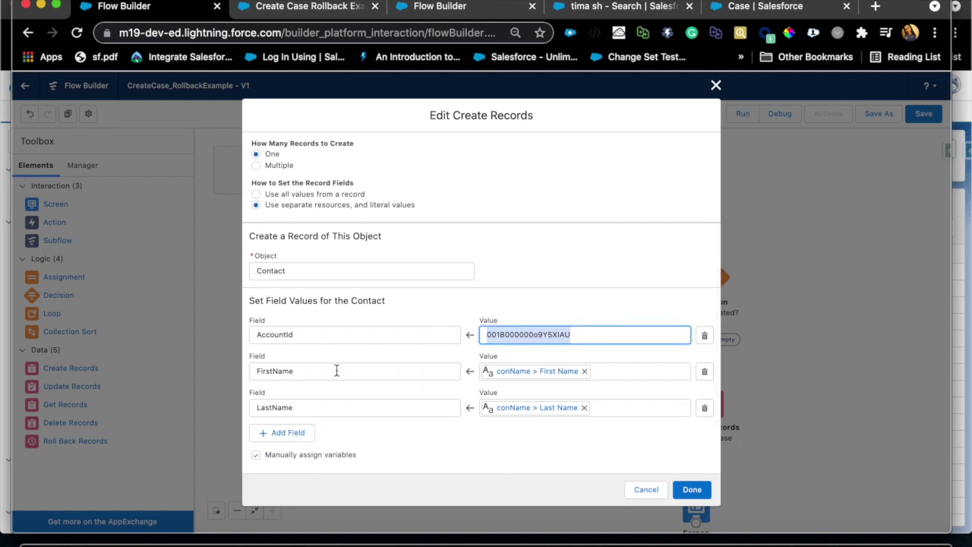
click(337, 370)
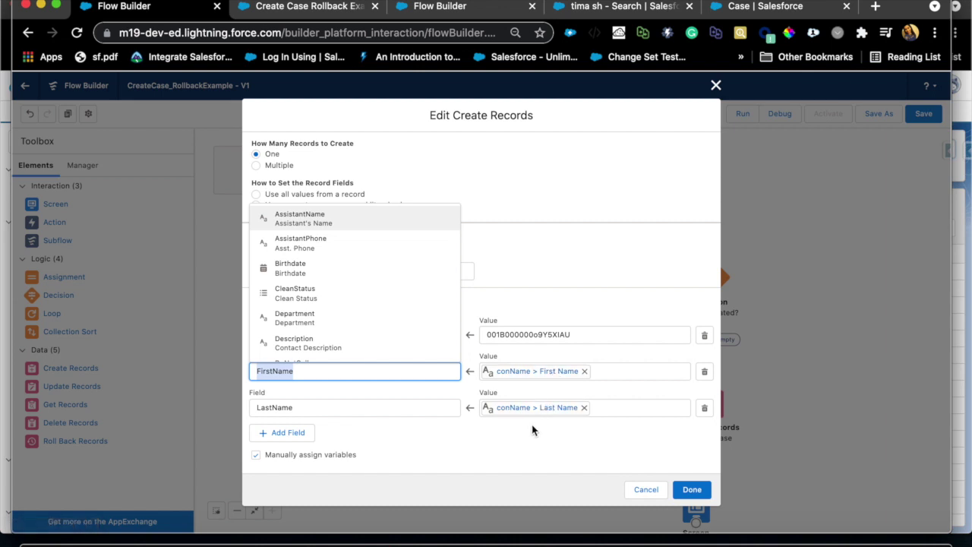
click(379, 406)
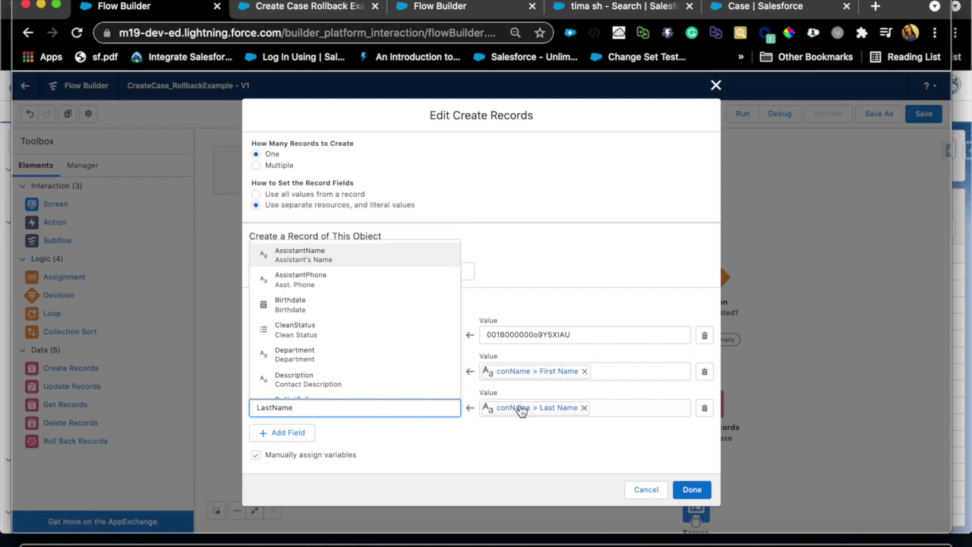
click(573, 447)
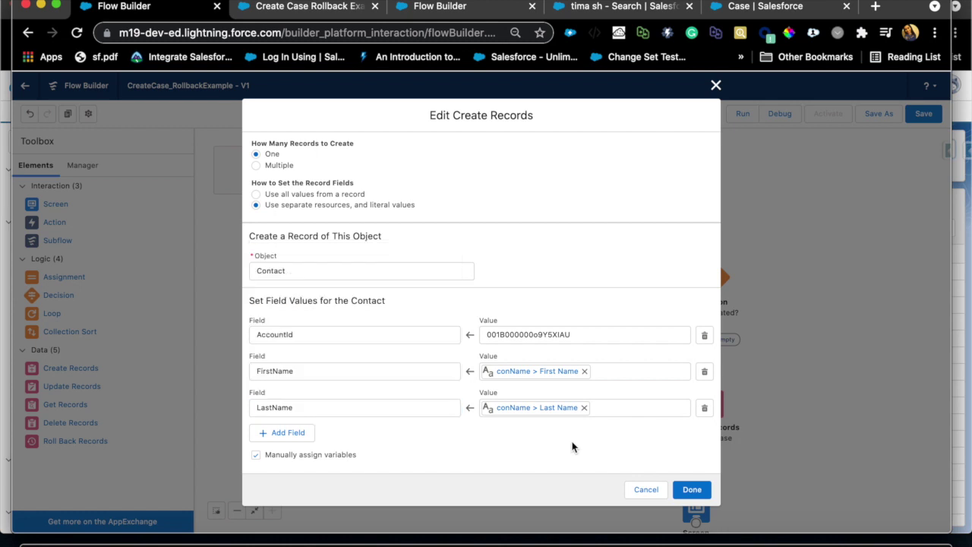
scroll(573, 447, down, 1)
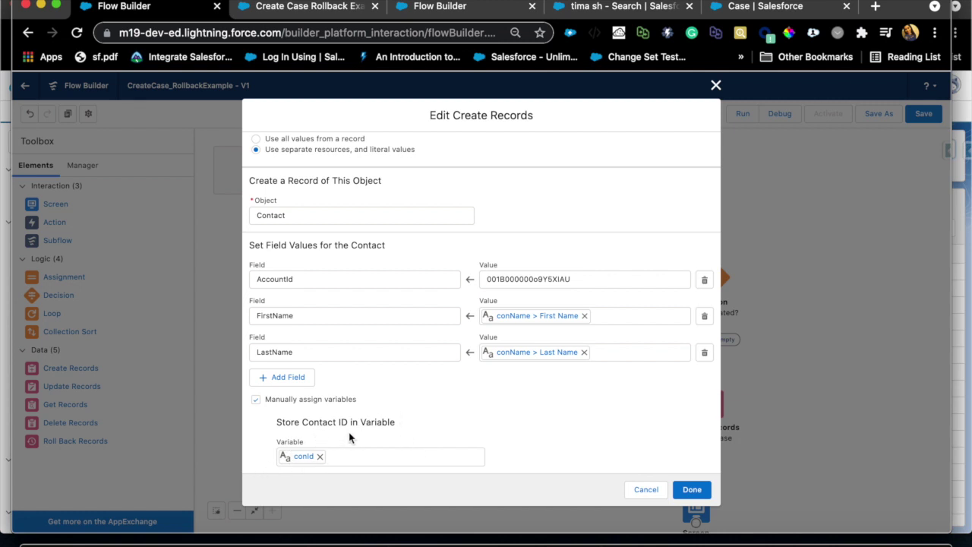
click(644, 493)
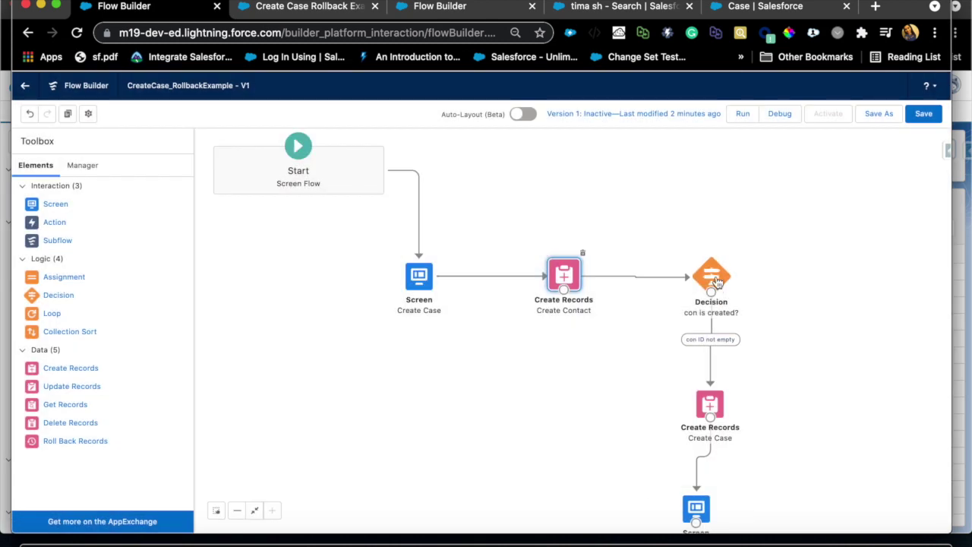
Review the outcome condition of the "con is created?" decision and the field values of the Create Case record element without changing them
double_click(711, 278)
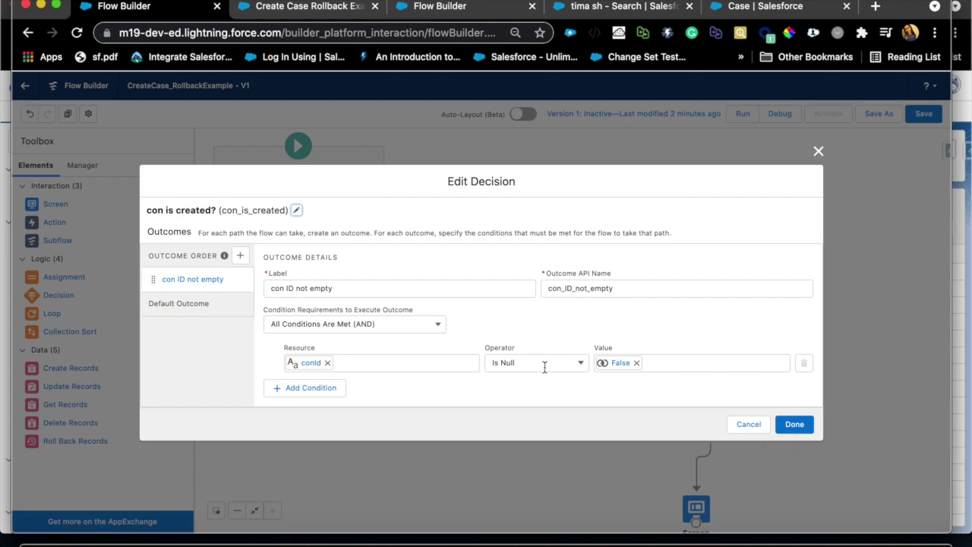
click(745, 430)
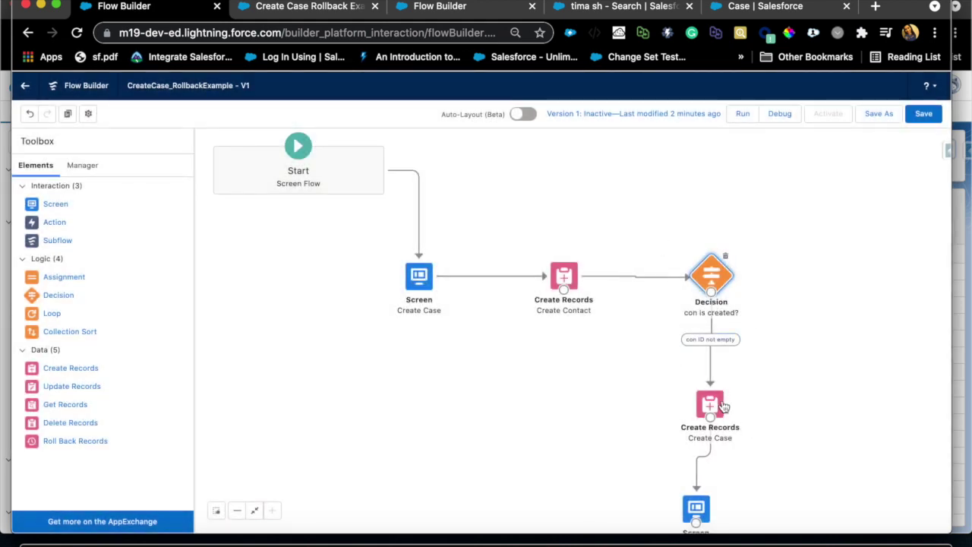
double_click(720, 402)
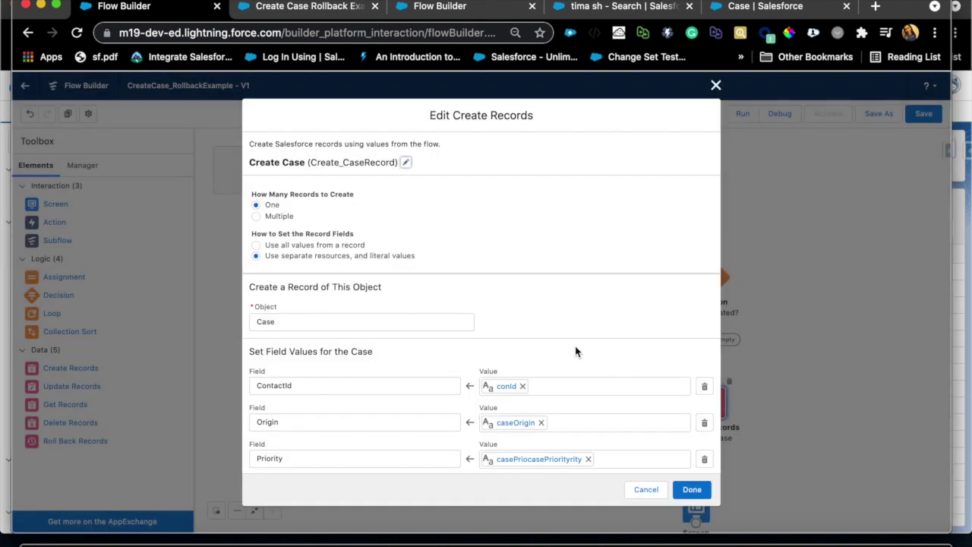
scroll(530, 387, down, 1)
click(330, 328)
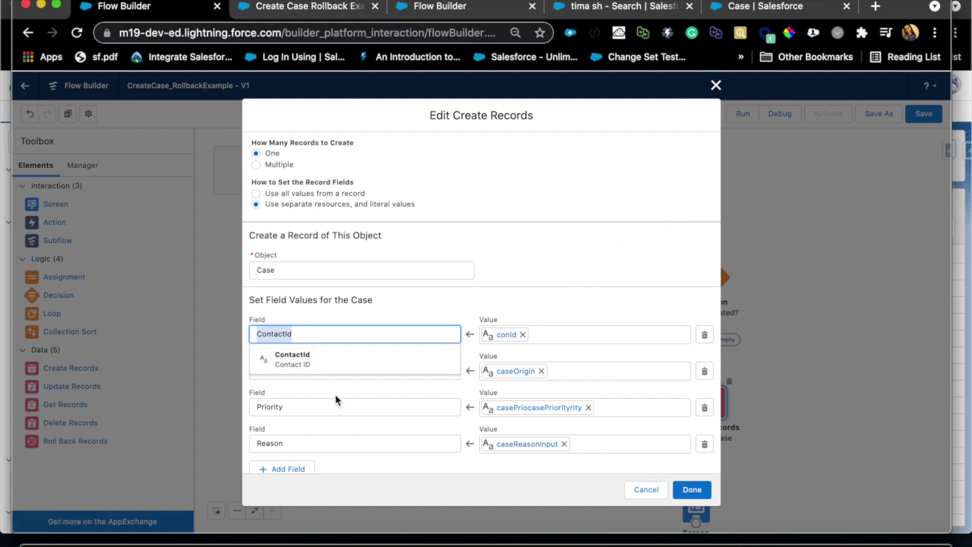
click(618, 291)
scroll(390, 339, down, 1)
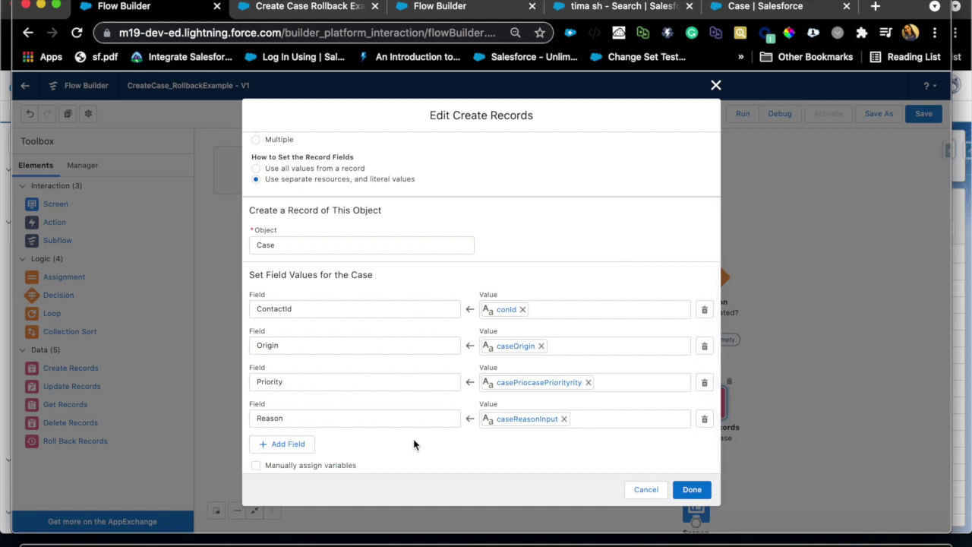
scroll(414, 444, down, 1)
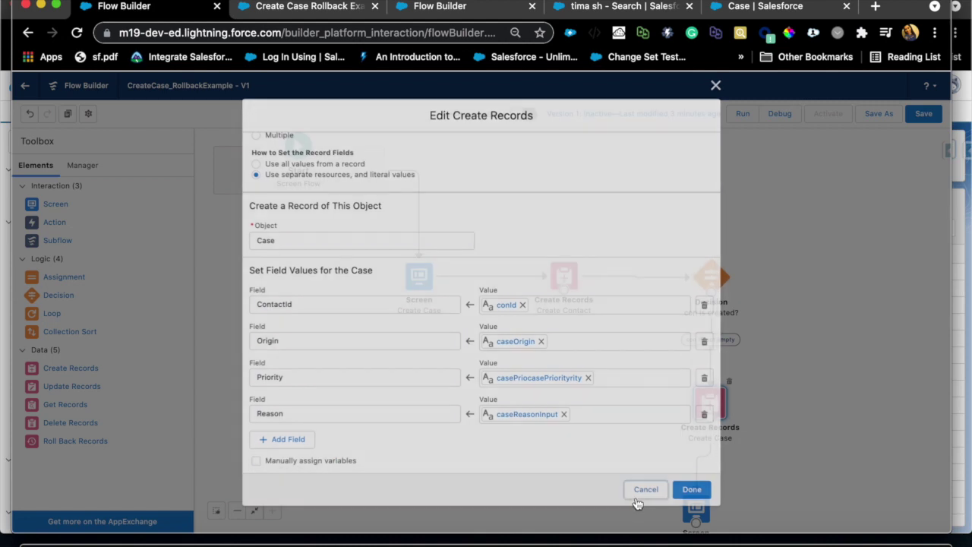
click(641, 491)
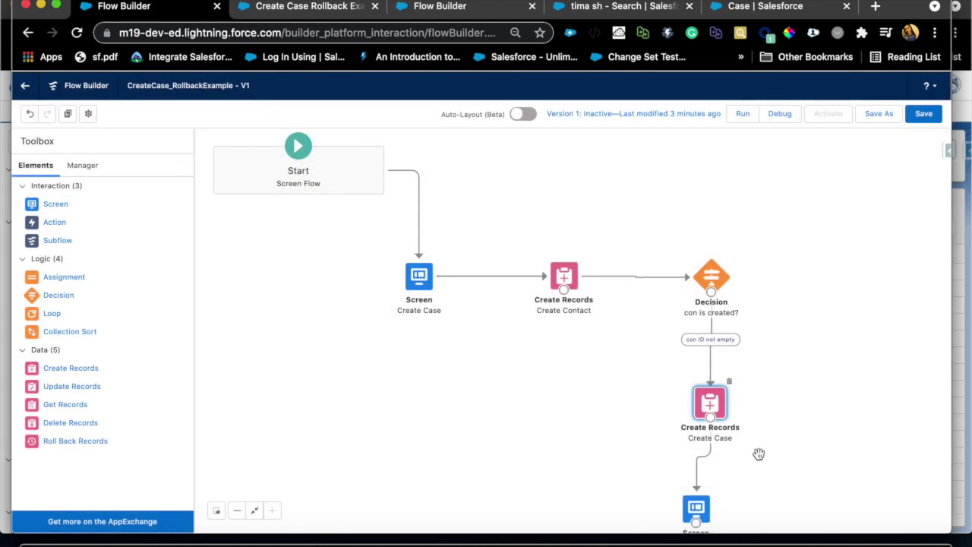
Review the message on the Success screen at the end of the flow and close it without changes
drag(834, 404, 822, 347)
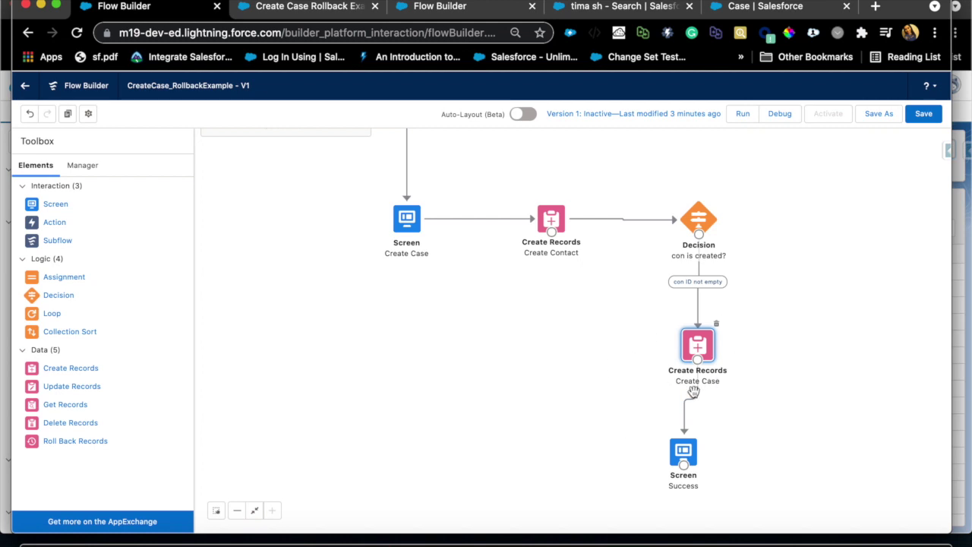
drag(523, 301, 500, 377)
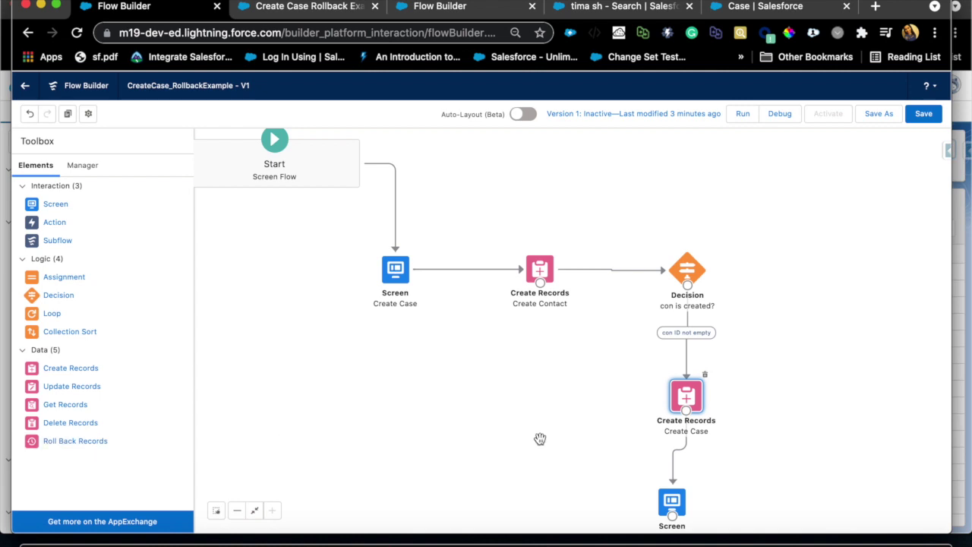
drag(762, 430, 754, 388)
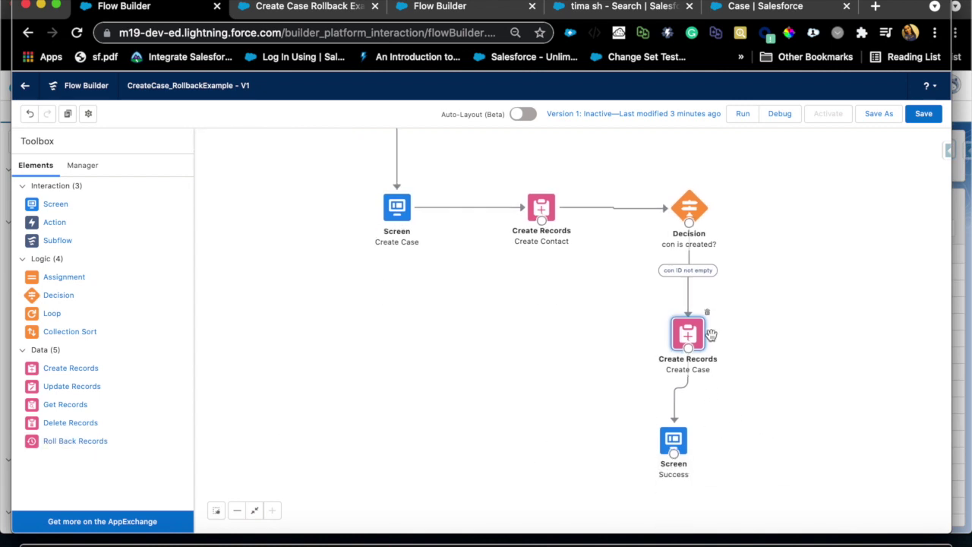
double_click(672, 453)
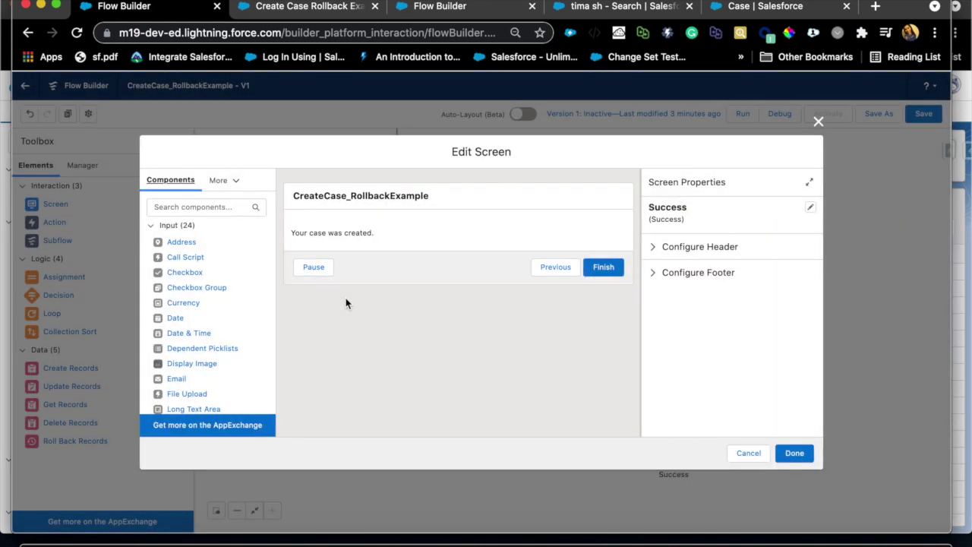
click(817, 122)
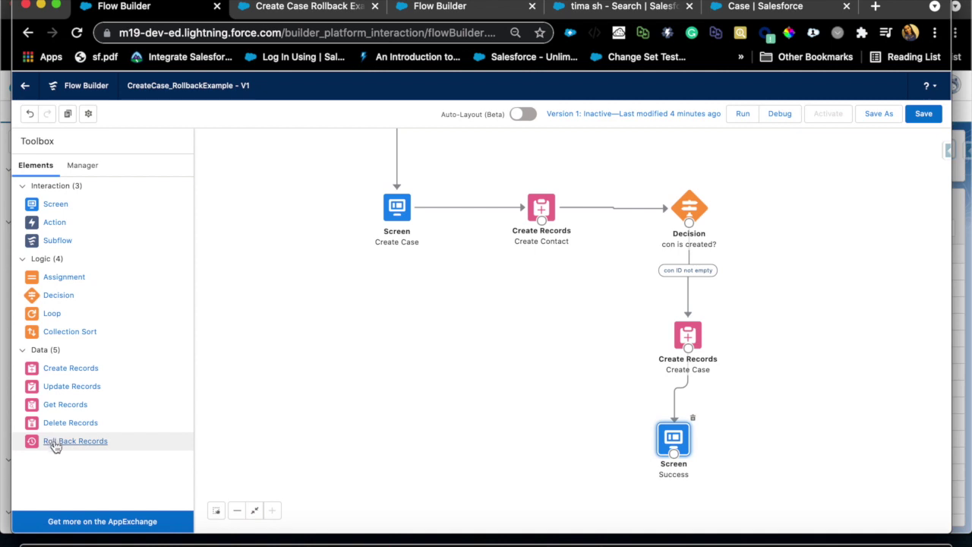
Add a Roll Back Records element labelled "Roll back contacts" beside the Create Case record element
drag(55, 446, 397, 373)
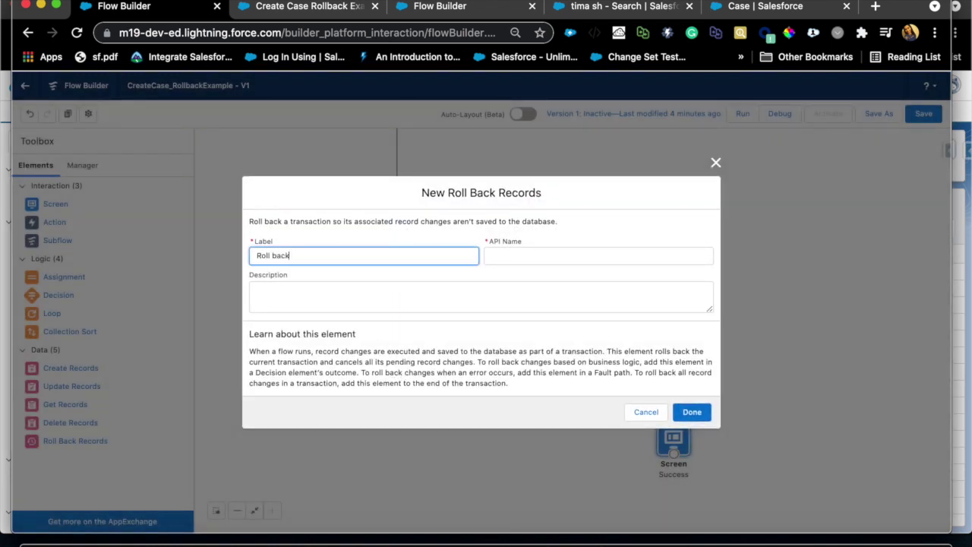
text(Roll back contacts)
click(568, 256)
click(687, 414)
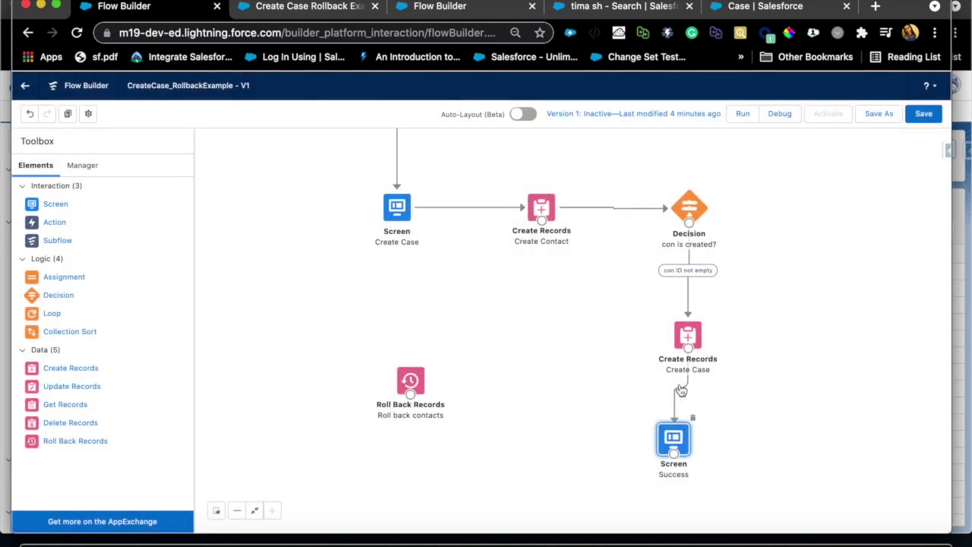
Connect the Create Case record element to the Roll back contacts element with a fault path and position the rollback element beside it
drag(401, 382, 496, 380)
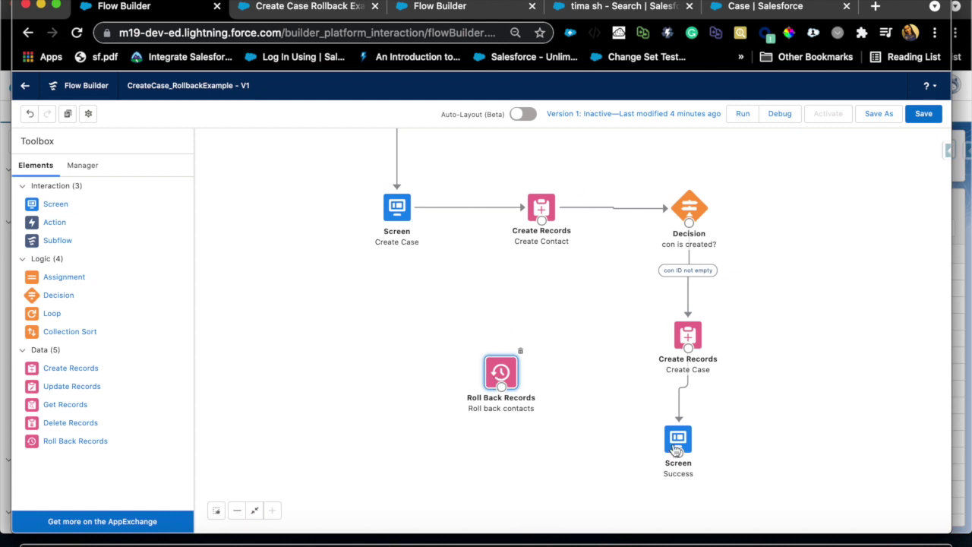
click(691, 353)
drag(691, 352, 541, 379)
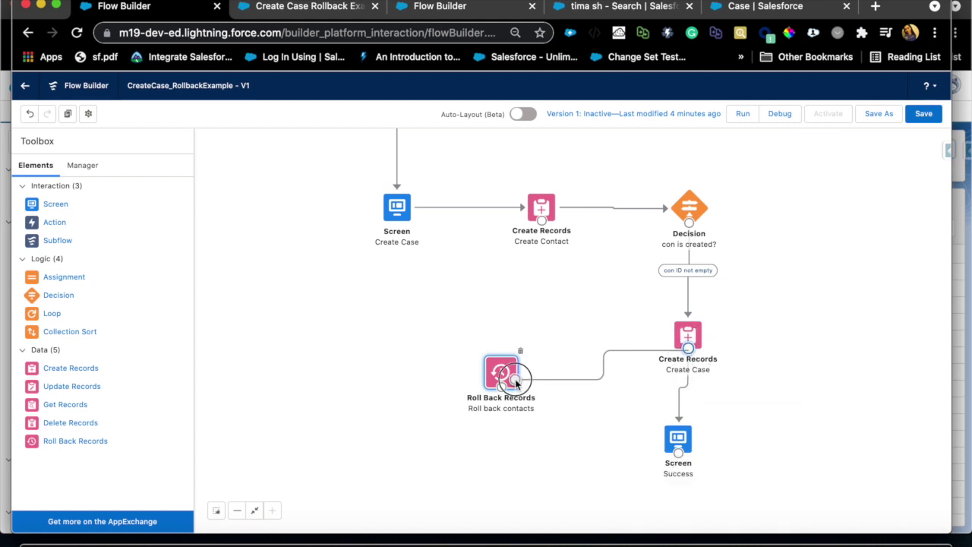
drag(515, 382, 510, 378)
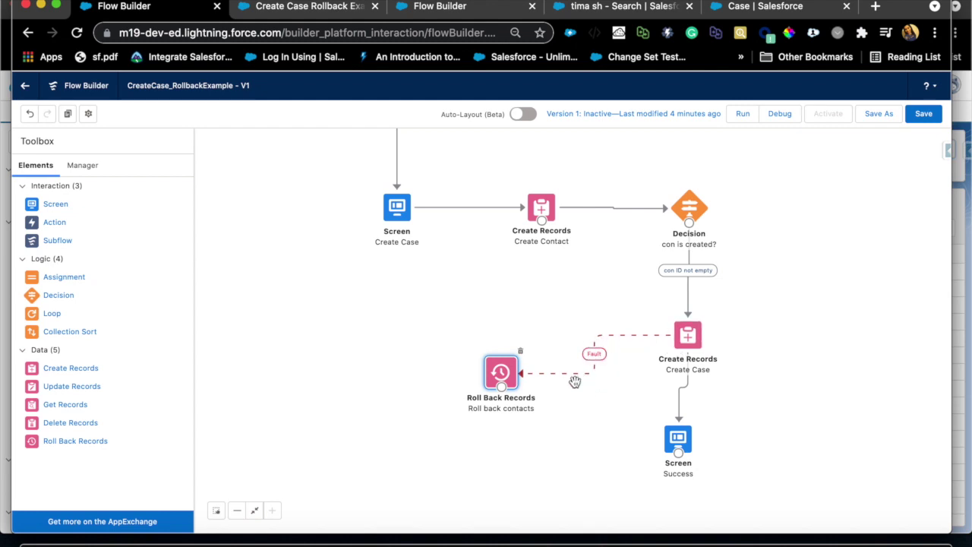
drag(508, 376, 514, 366)
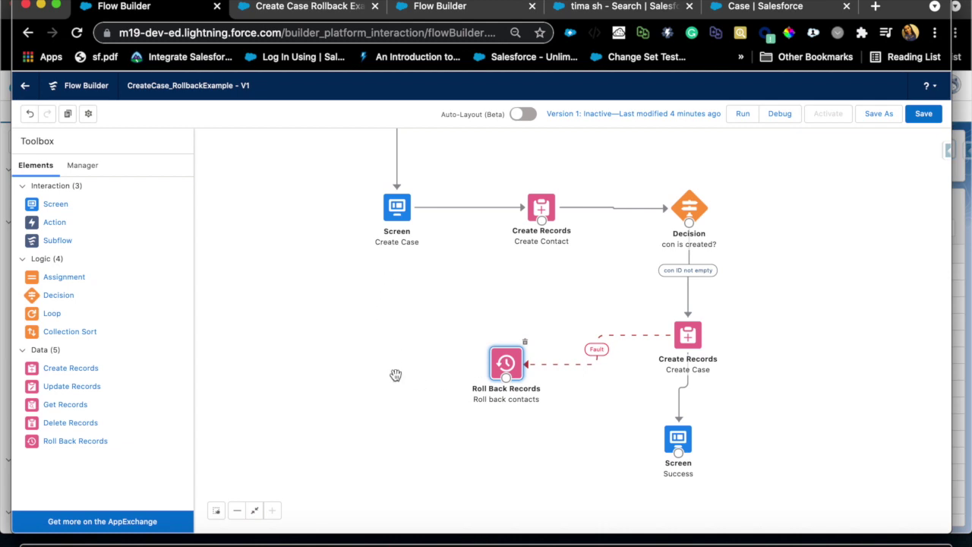
Add a new Screen element beside the rollback element and place a Display Text component on it with the API name "Error Message"
drag(61, 204, 363, 374)
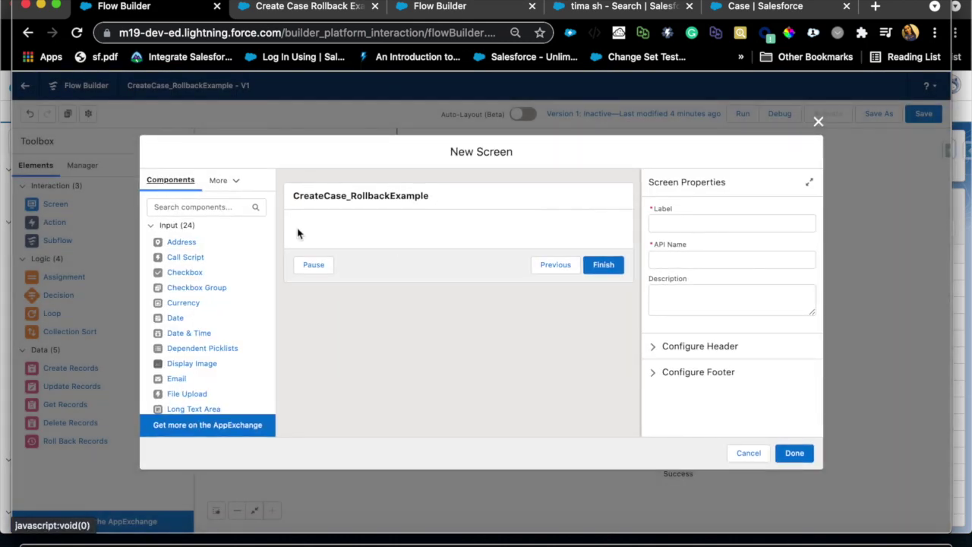
scroll(191, 284, down, 8)
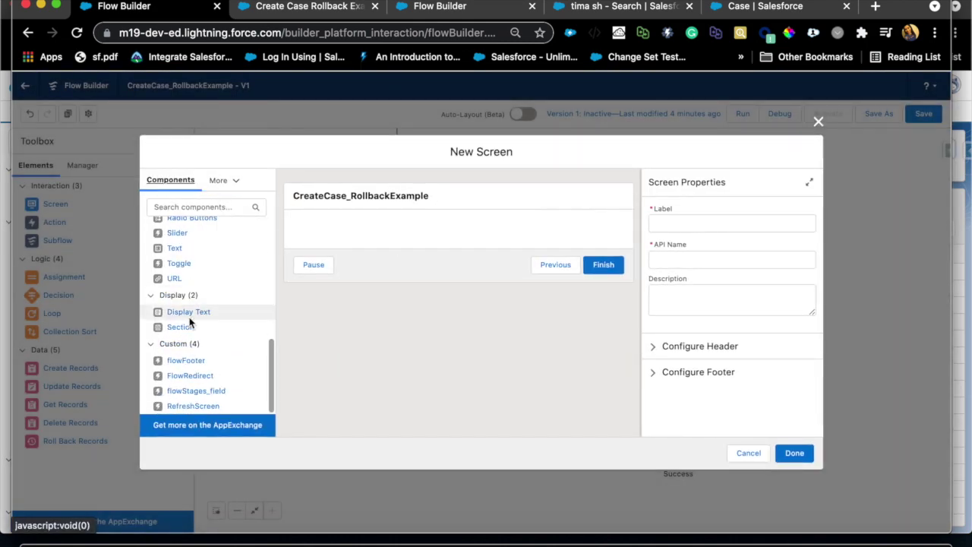
drag(190, 322, 377, 247)
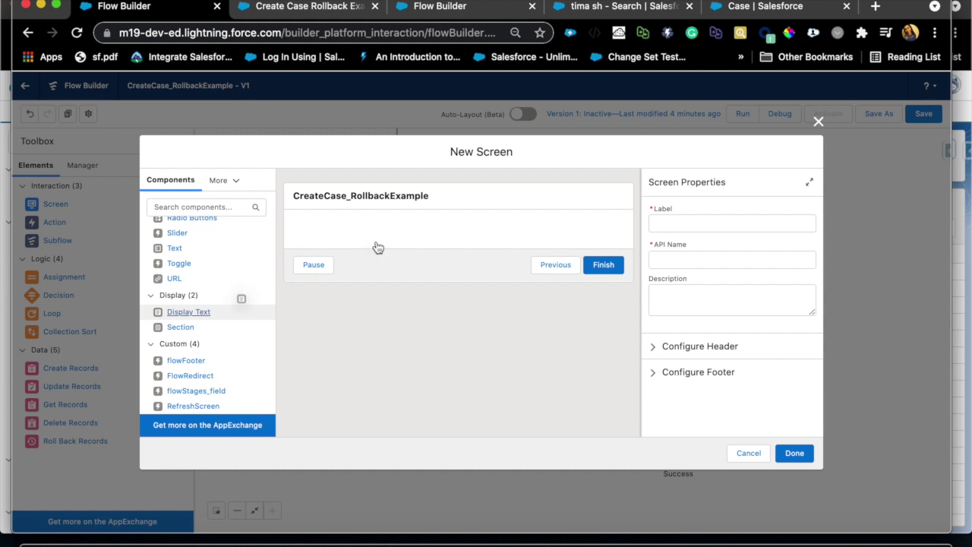
drag(199, 312, 415, 229)
click(713, 226)
text(Error Message)
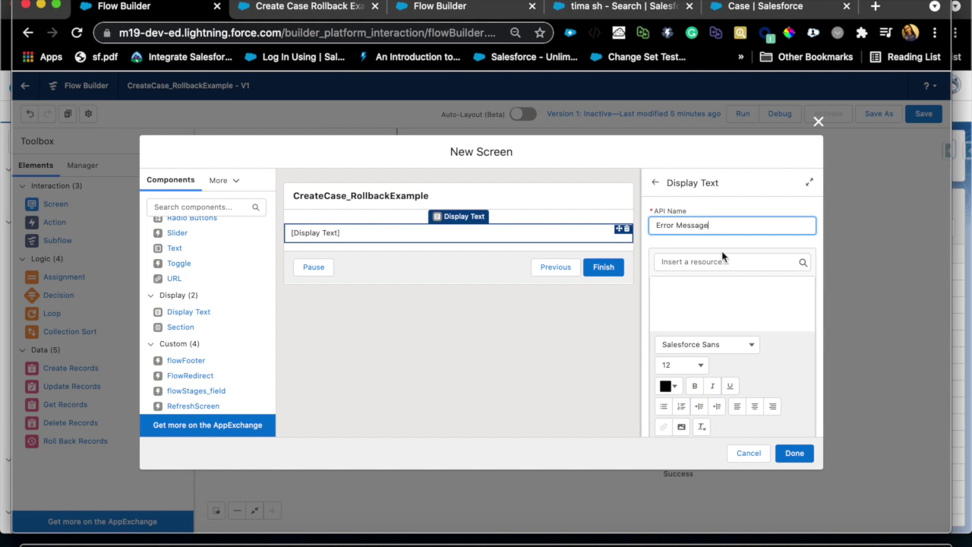
Change the Display Text's API name to ErrorMessage and enter "Something went wrong . Click next to try again or contact" as its text
click(723, 304)
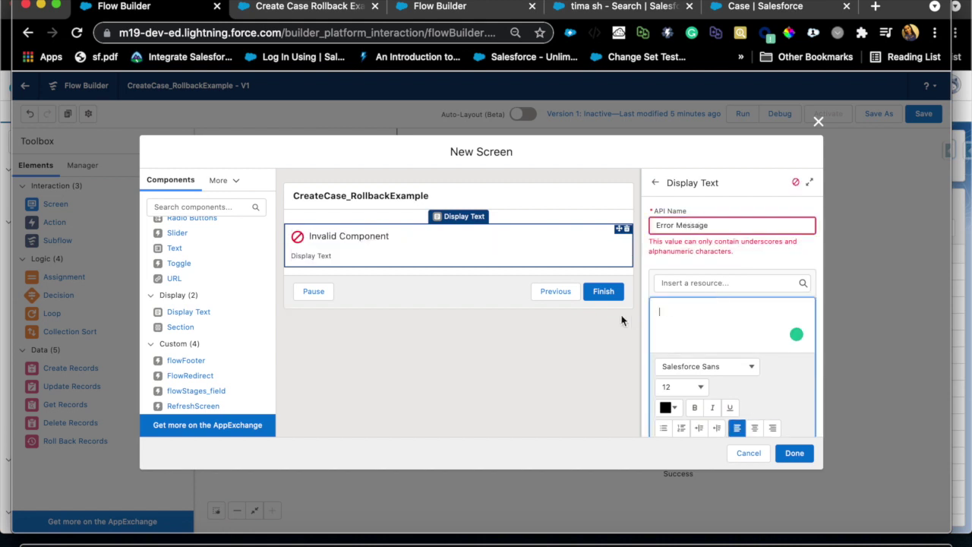
click(675, 224)
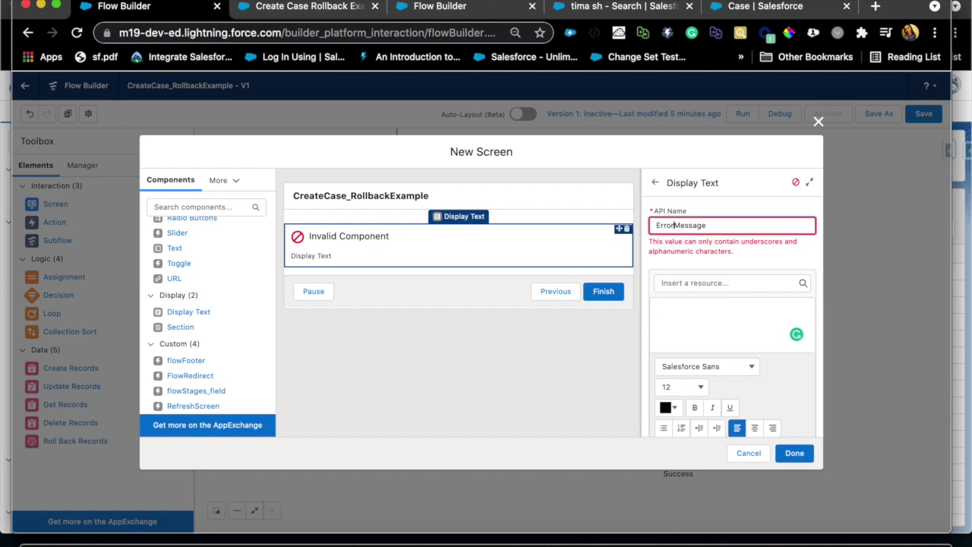
click(693, 305)
text(Some)
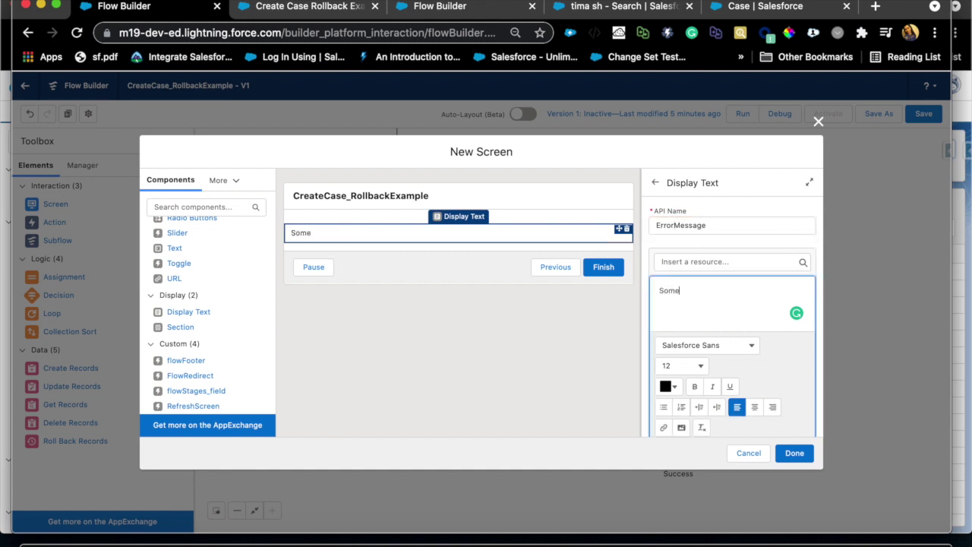
text(thing went wrong . Click next to try again or contact)
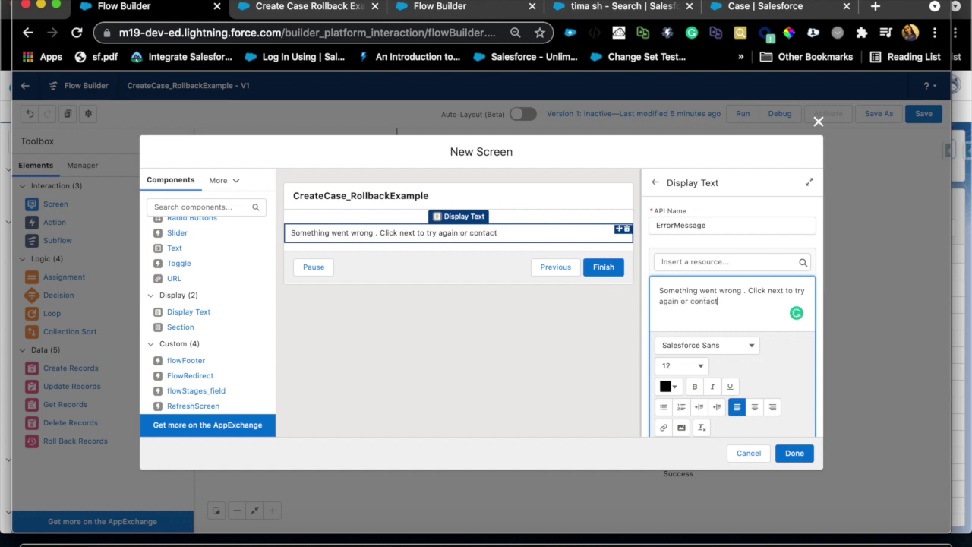
Format the whole error message text as bold and colour it red with #F41C1C
triple_click(696, 301)
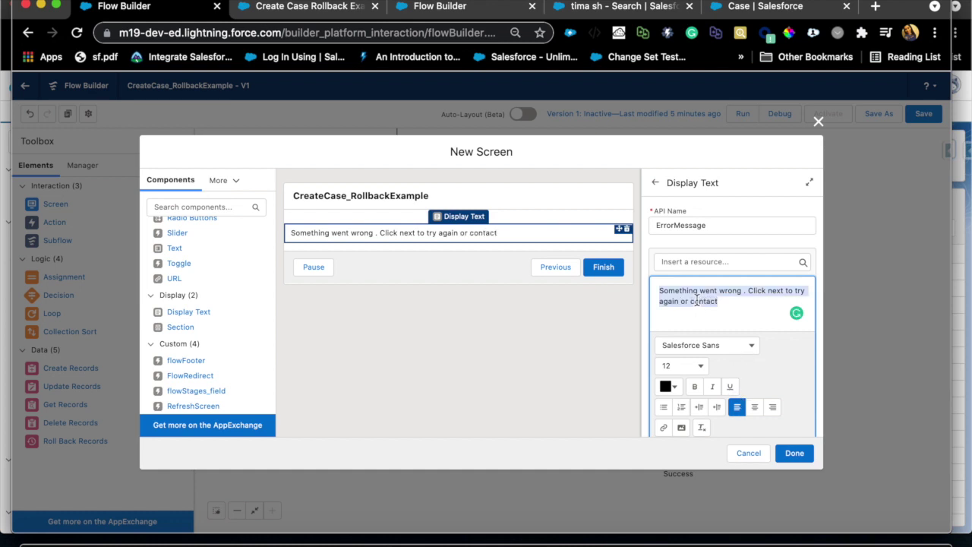
click(694, 387)
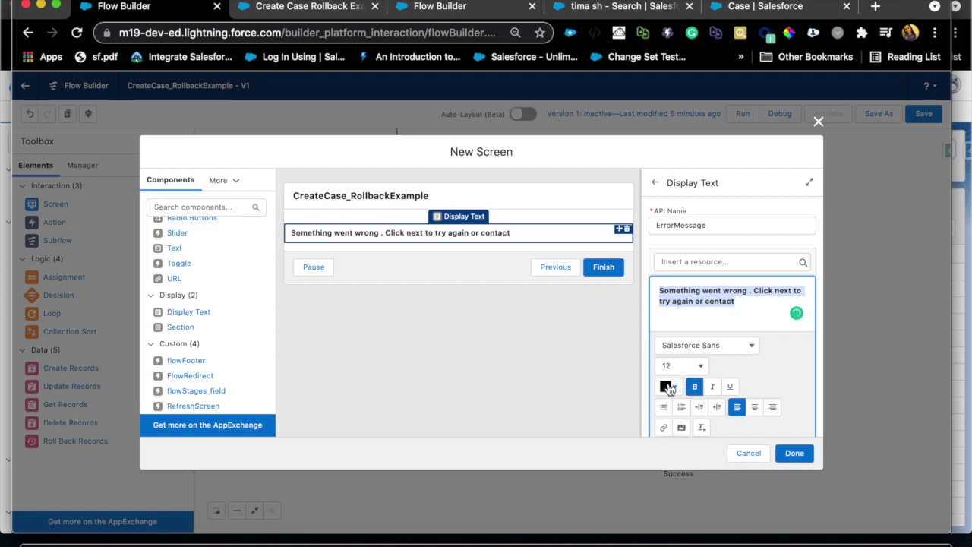
click(668, 389)
click(761, 243)
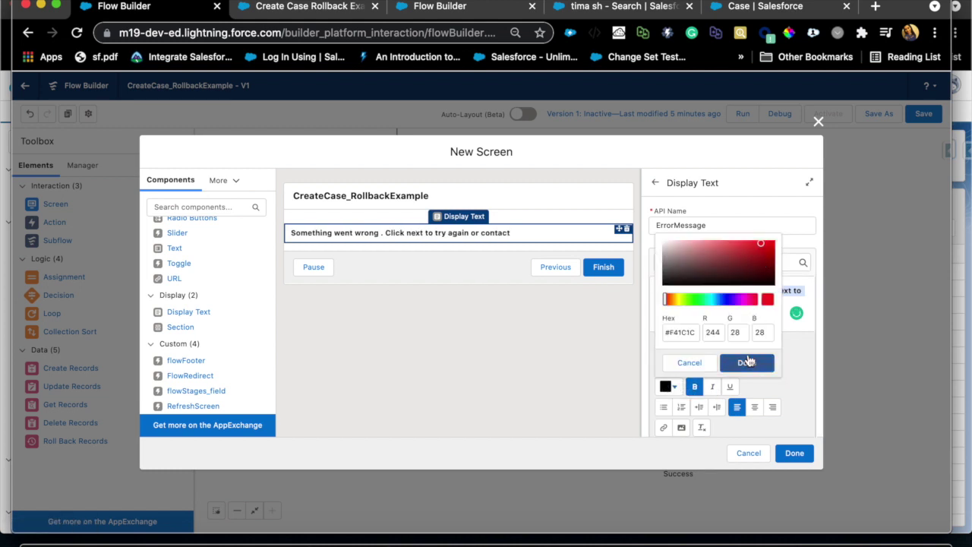
click(748, 362)
click(754, 325)
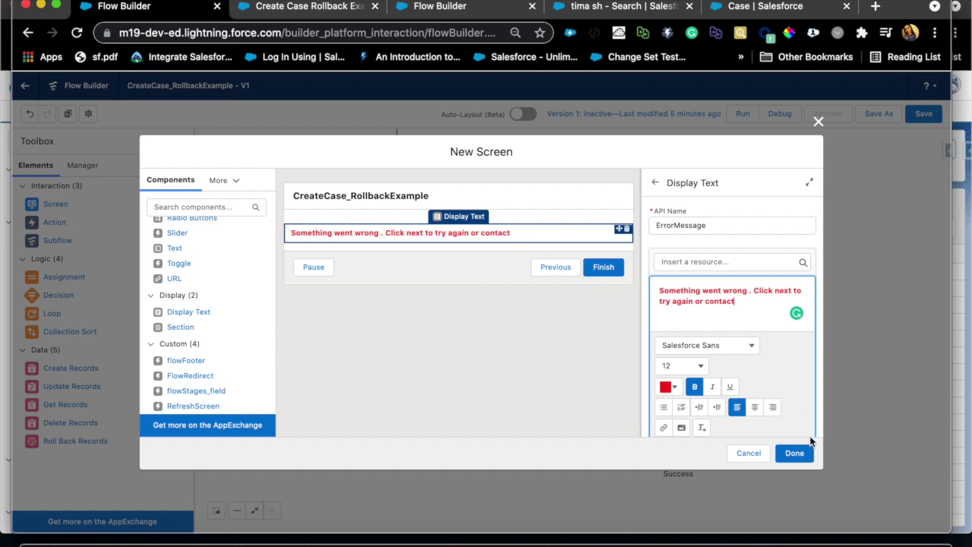
Set the new screen's label and API name to ErrorScrreen and finish the screen
click(792, 452)
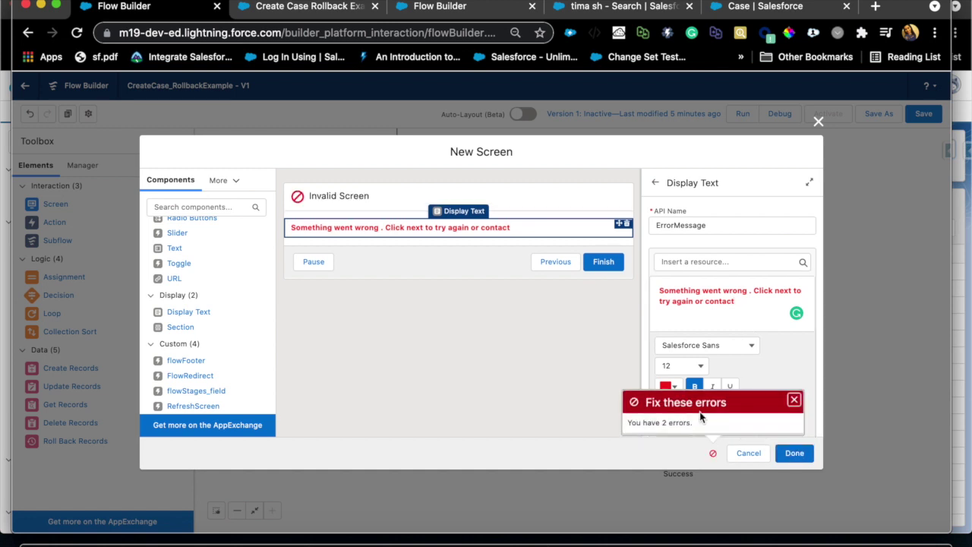
click(398, 201)
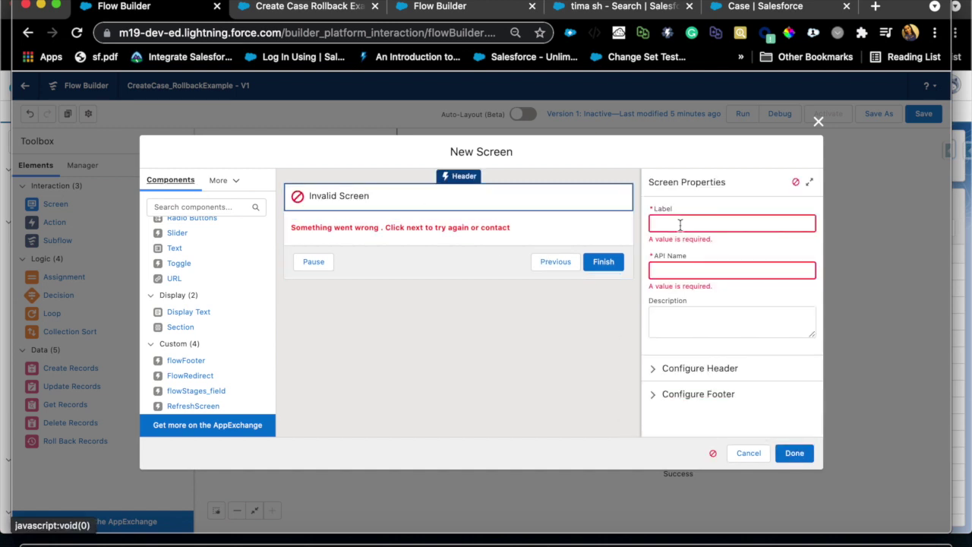
click(679, 222)
text(ErrorScreen)
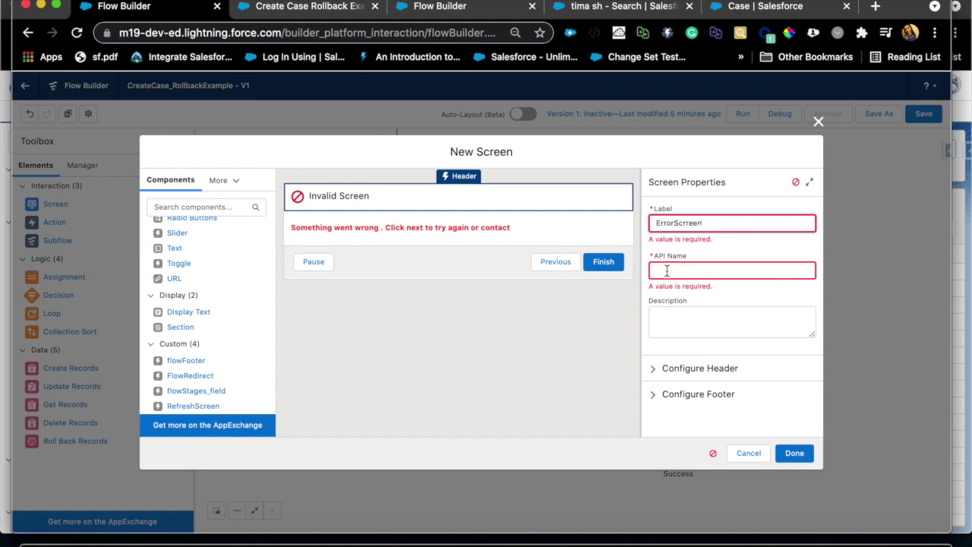
click(667, 270)
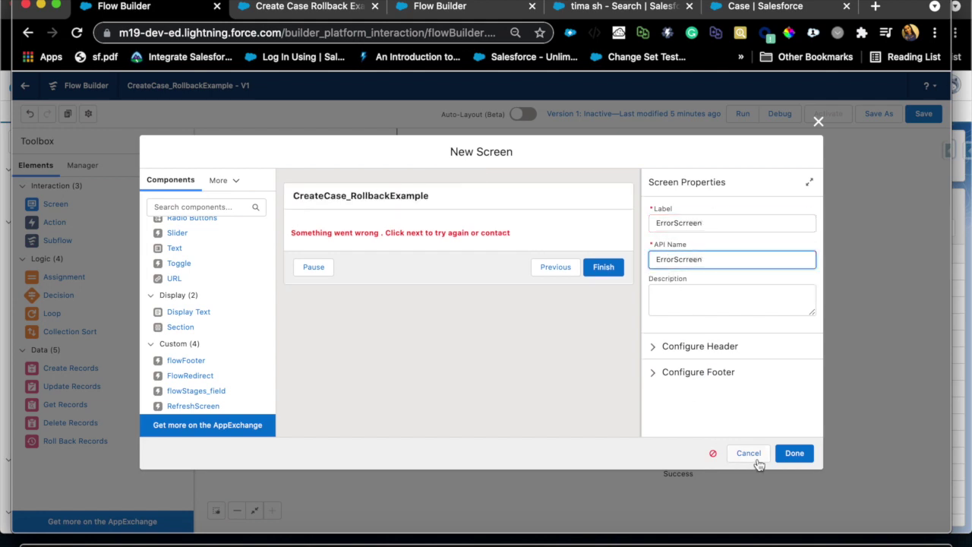
click(790, 453)
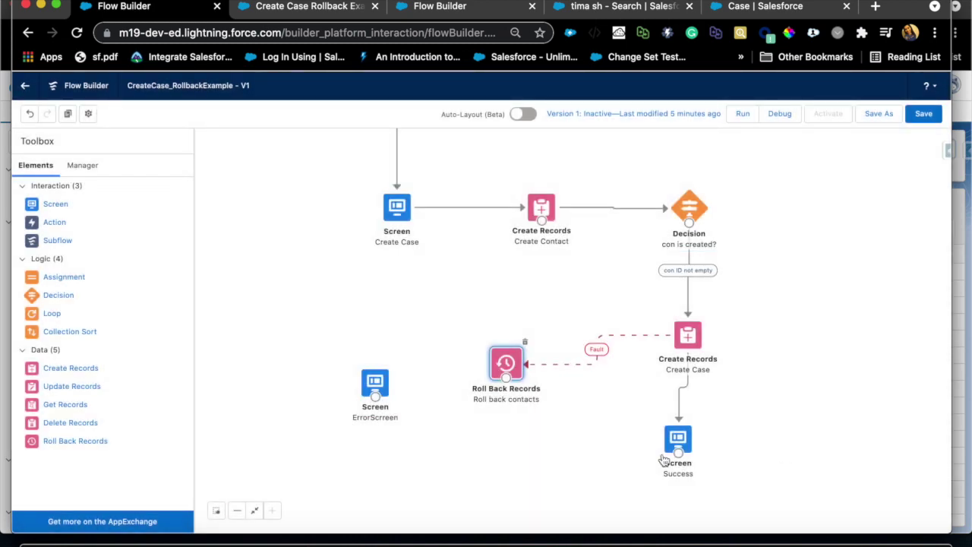
Connect Roll back contacts to the error screen and the error screen back to the Create Case screen, move the error screen nearer, and save the flow
drag(507, 377, 374, 382)
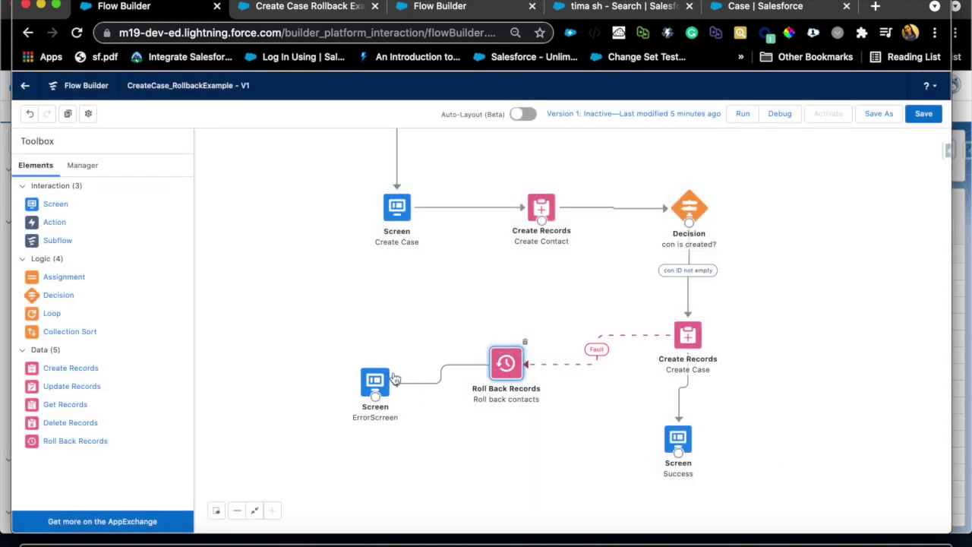
drag(375, 396, 395, 220)
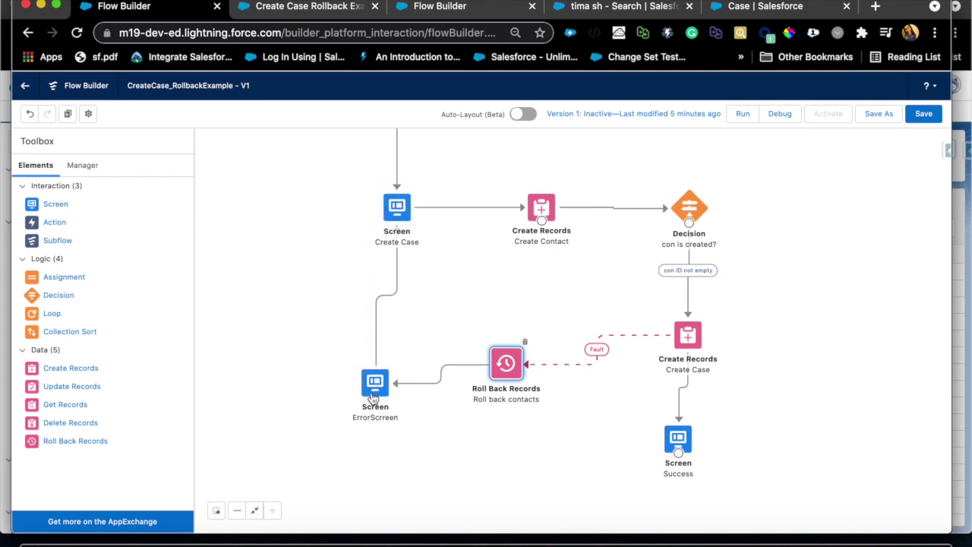
drag(366, 384, 326, 315)
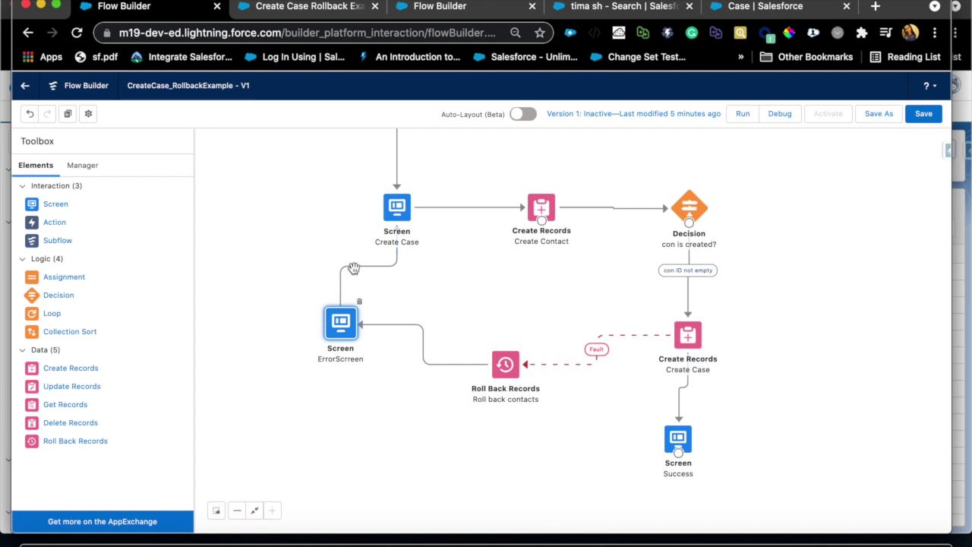
click(918, 114)
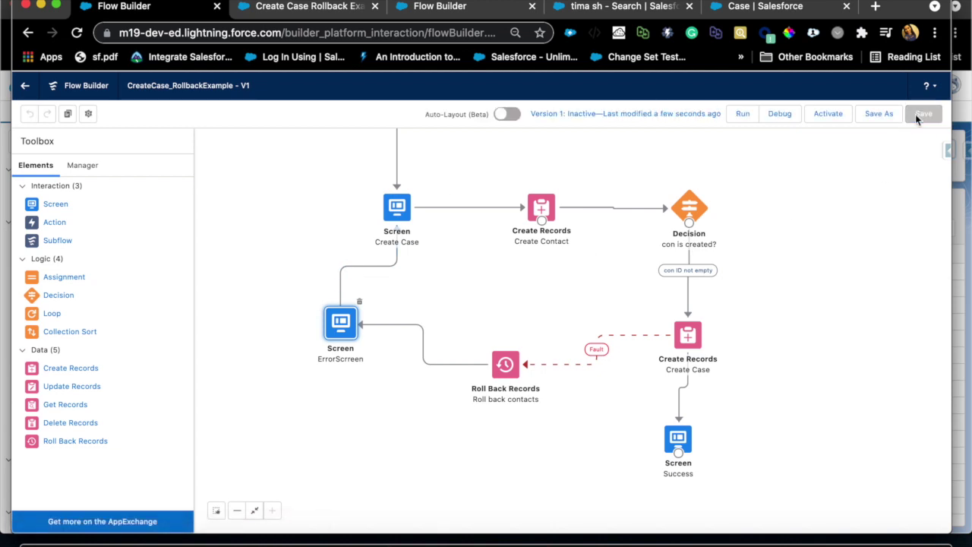
Switch to the Case object's validation rule Priority_is_required and review its error condition formula
click(741, 9)
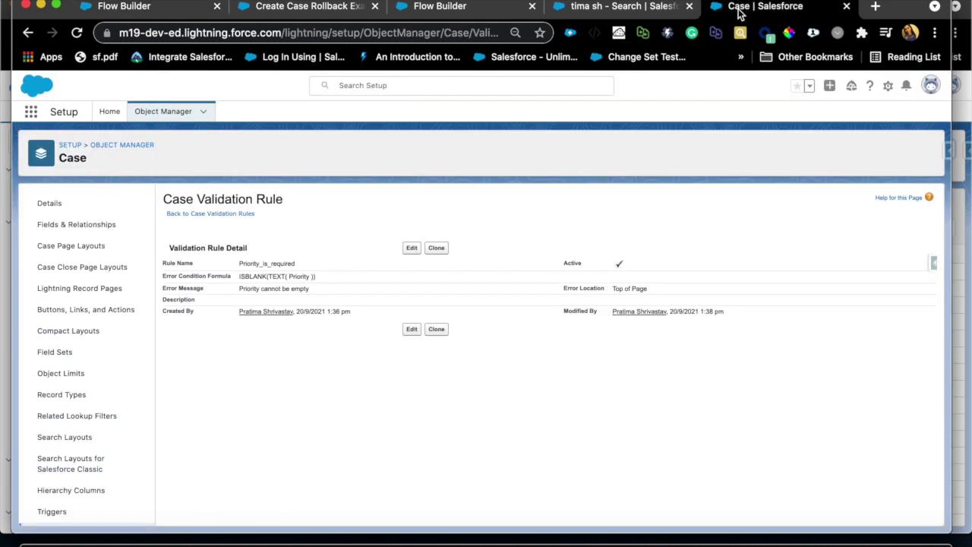
triple_click(301, 278)
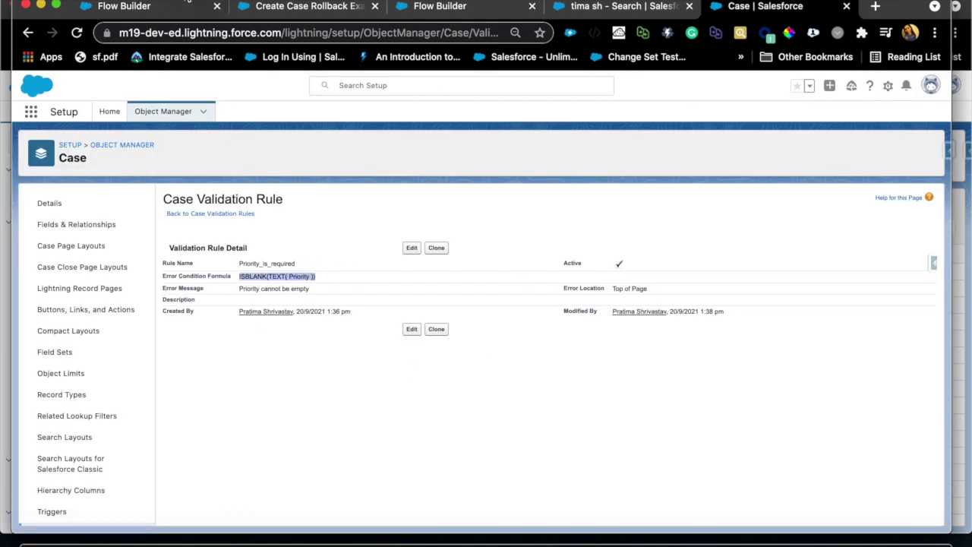
click(294, 8)
Start a debug run of the flow and enter Test as the first name and Test25 as the last name
click(169, 9)
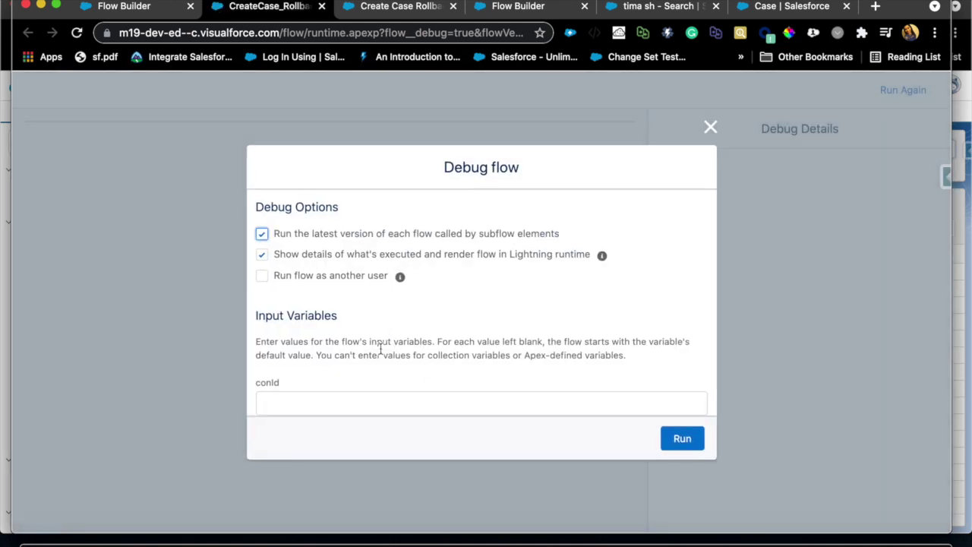
click(689, 440)
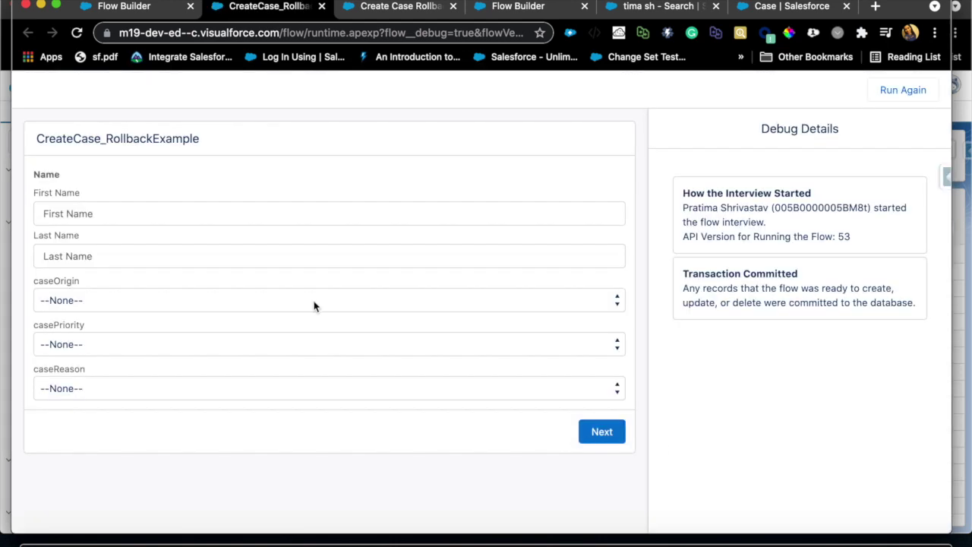
click(148, 217)
text(Test Test)
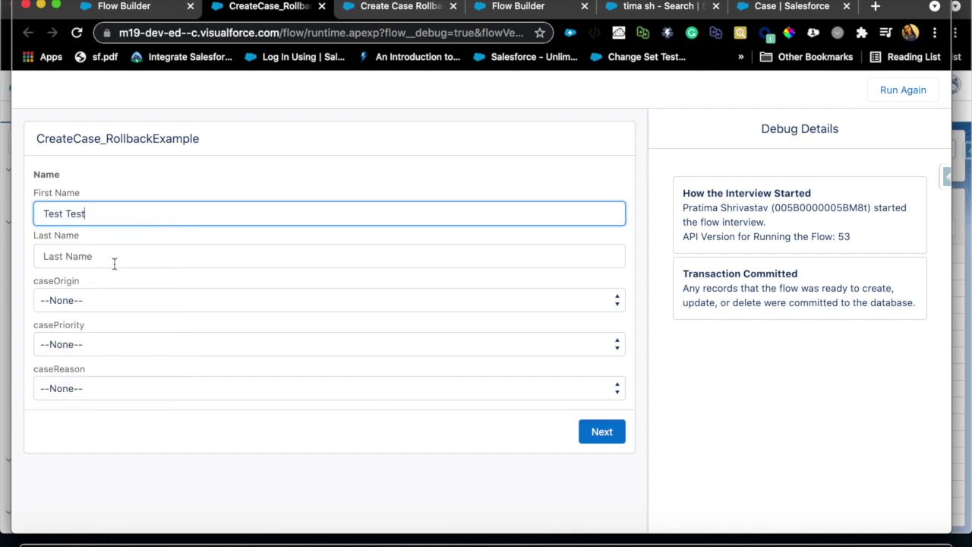
click(114, 264)
text(Test)
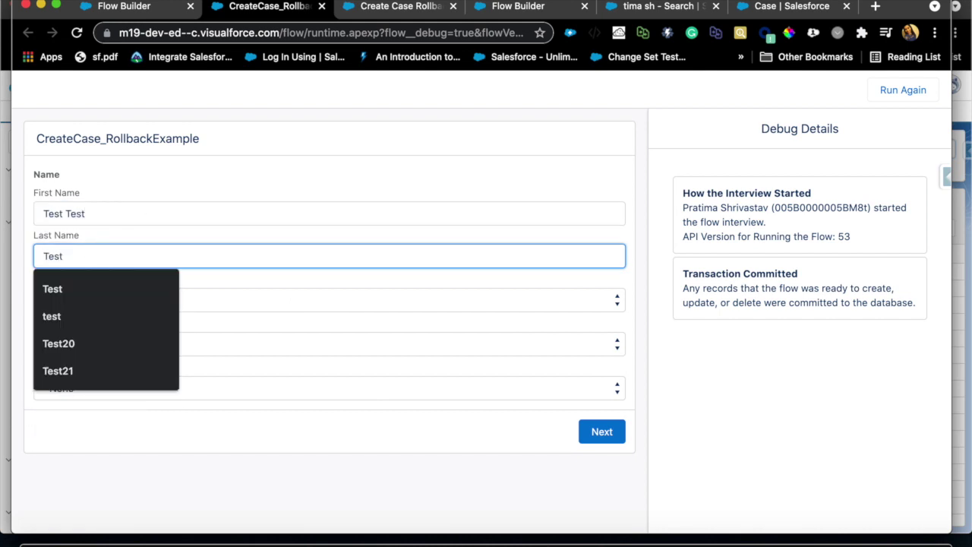
text(25)
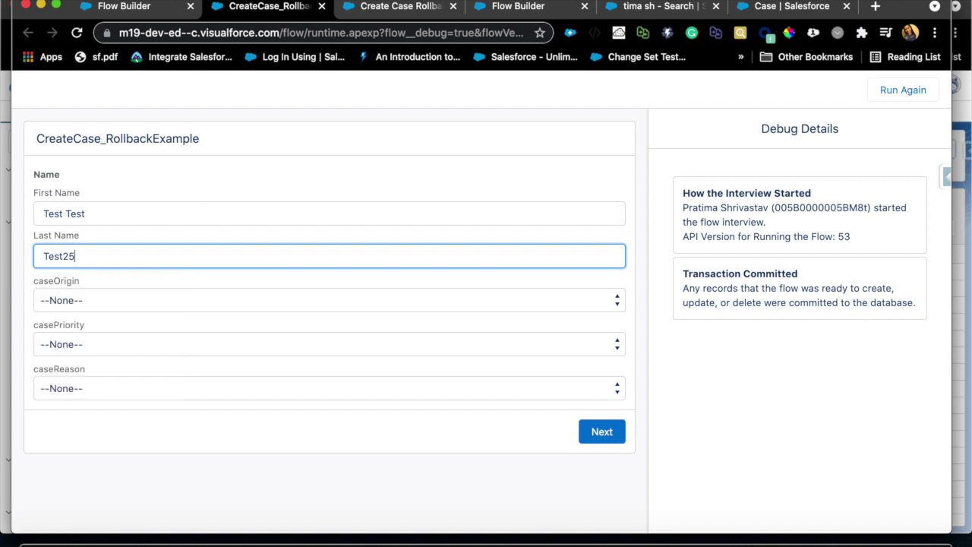
double_click(70, 207)
key(BackSpace)
key(BackSpace)
click(215, 235)
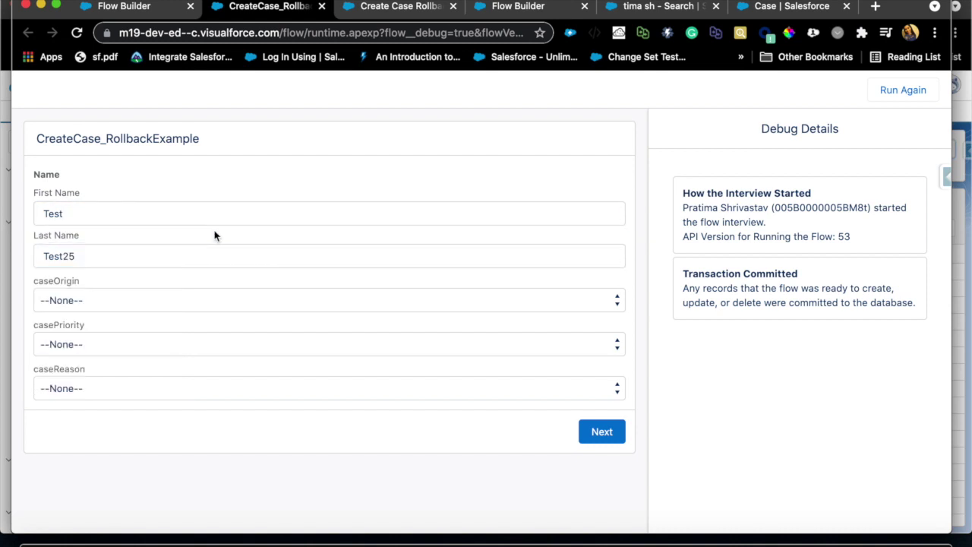
Choose Email as the case origin, leave the priority and reason unset, and submit the flow screen
click(169, 303)
click(149, 327)
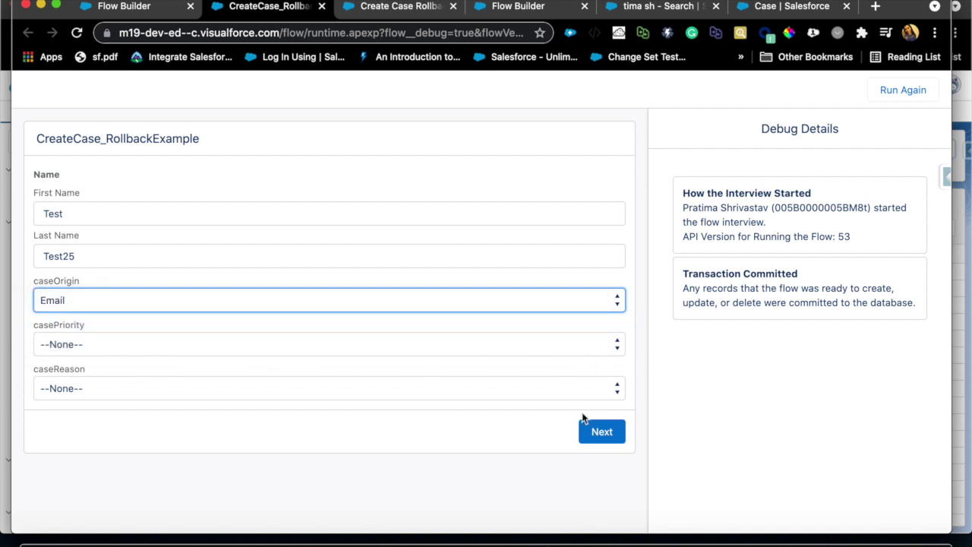
click(590, 430)
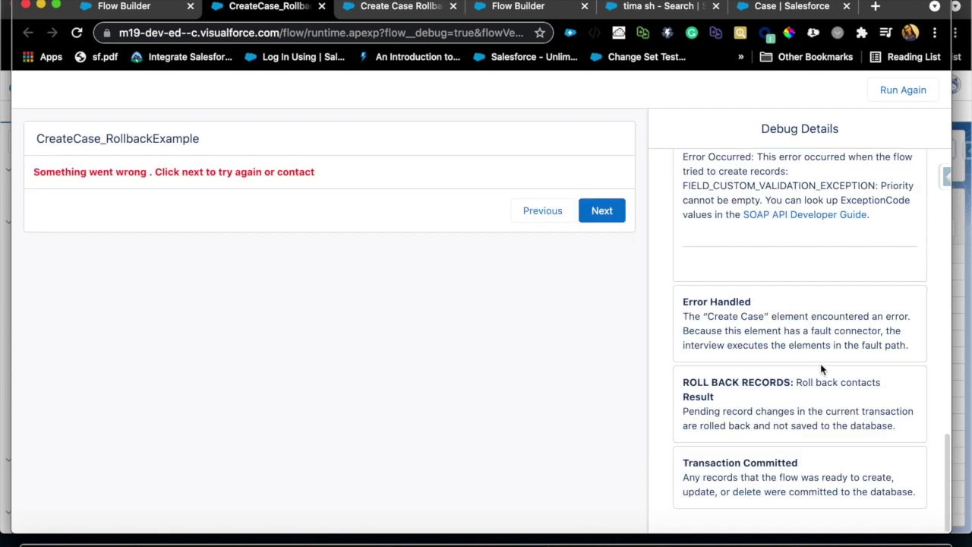
Examine the error screen message and the Roll Back Records result in the debug details
scroll(820, 368, up, 2)
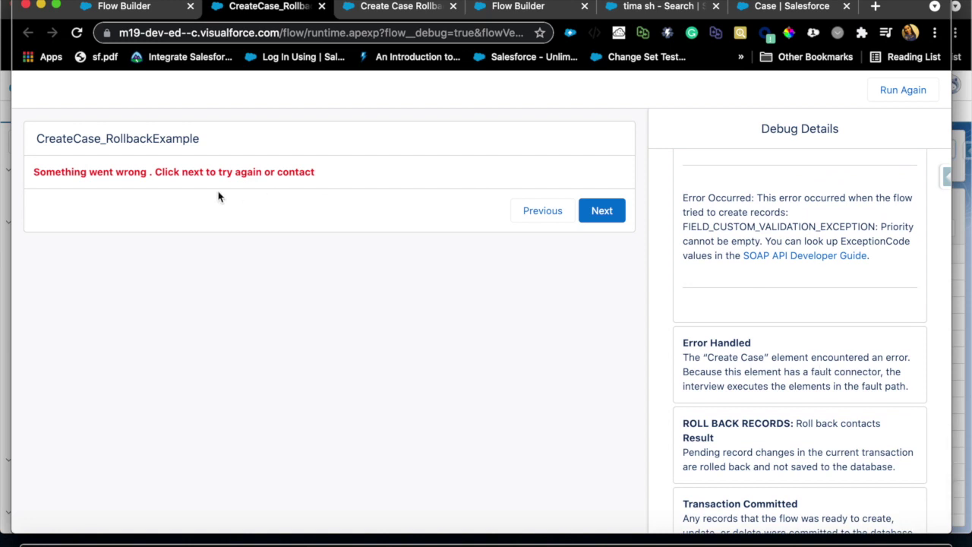
triple_click(136, 174)
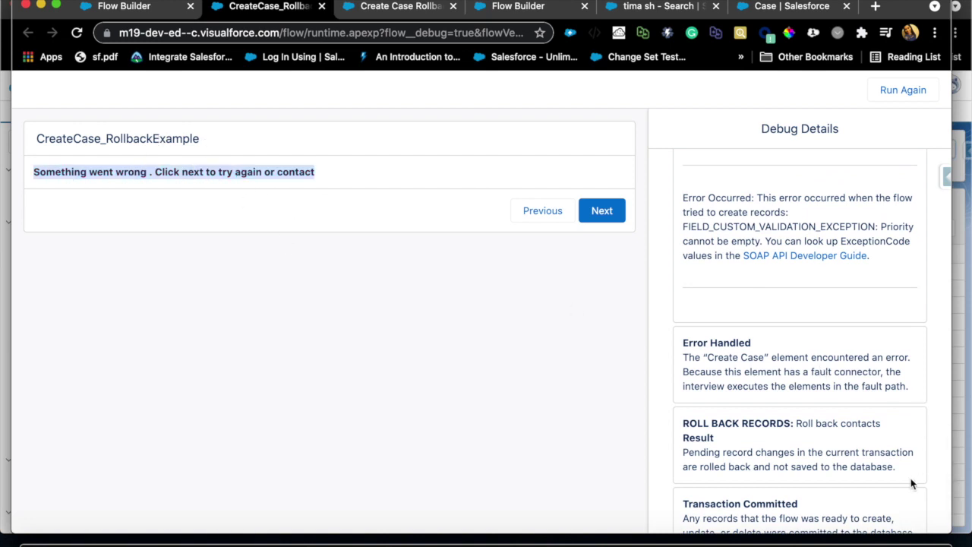
scroll(843, 441, down, 1)
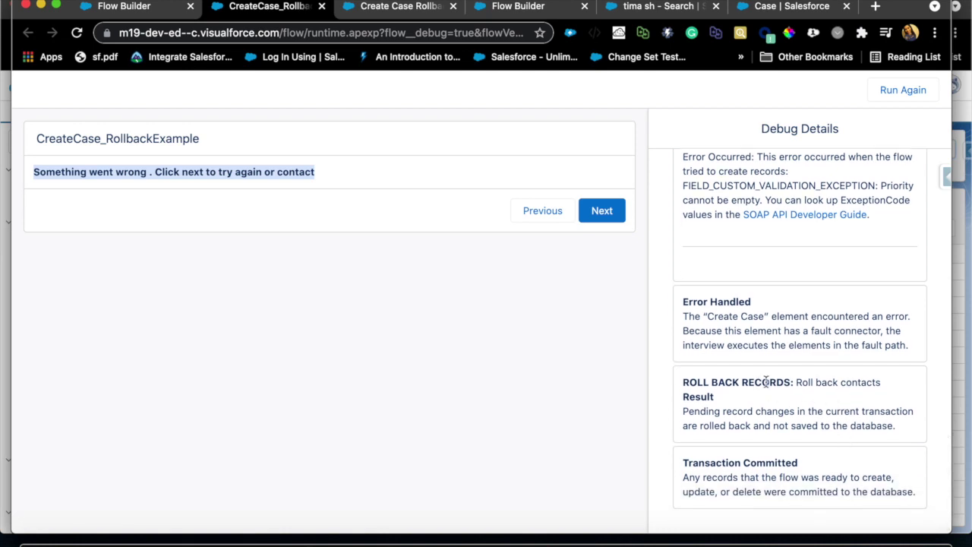
click(816, 403)
triple_click(798, 423)
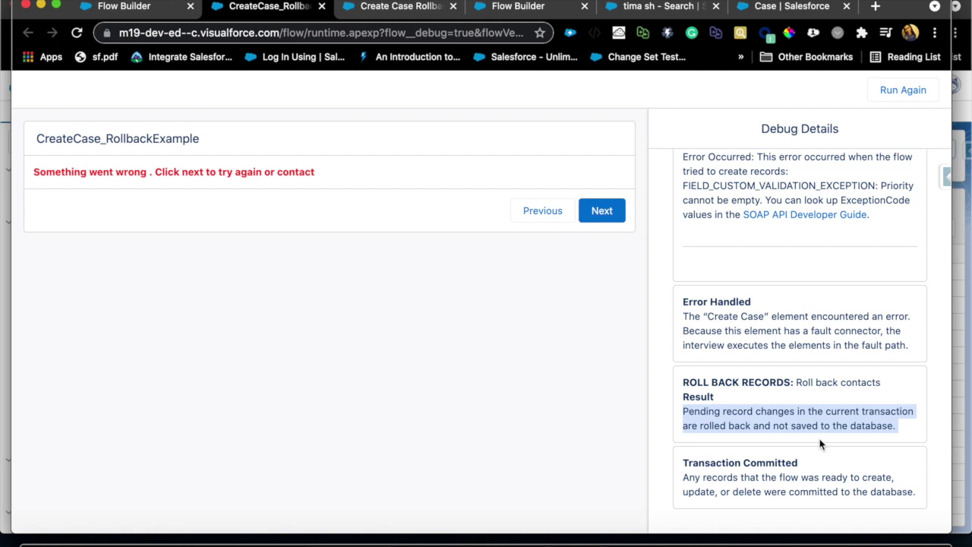
scroll(779, 411, up, 1)
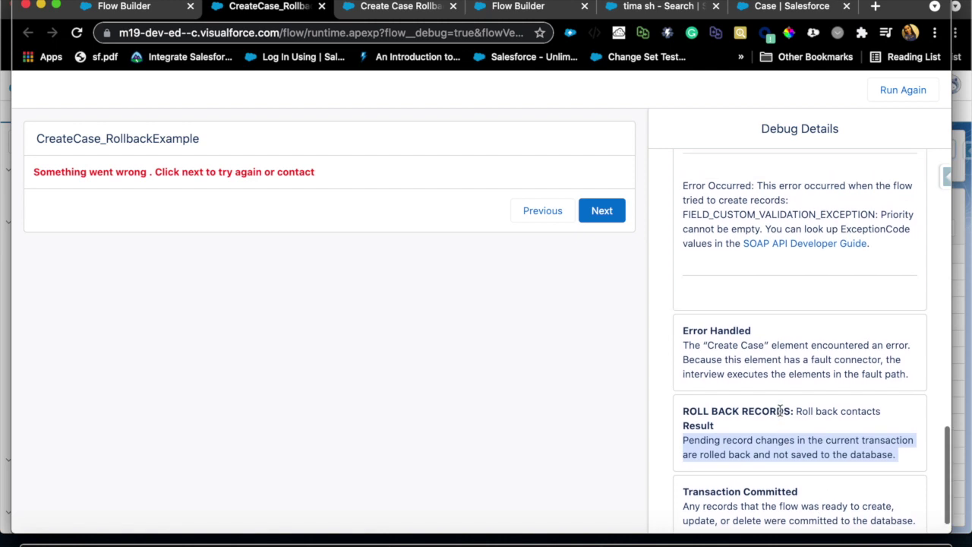
Switch to the Service app's search page, search for "Test Test25" and check the results for Contacts
click(653, 6)
click(434, 85)
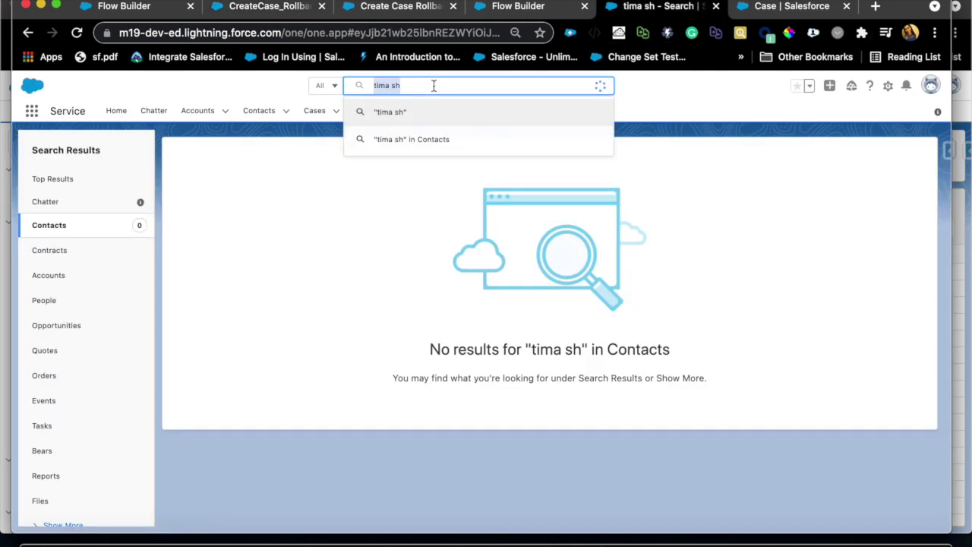
text(Test Test25)
key(Return)
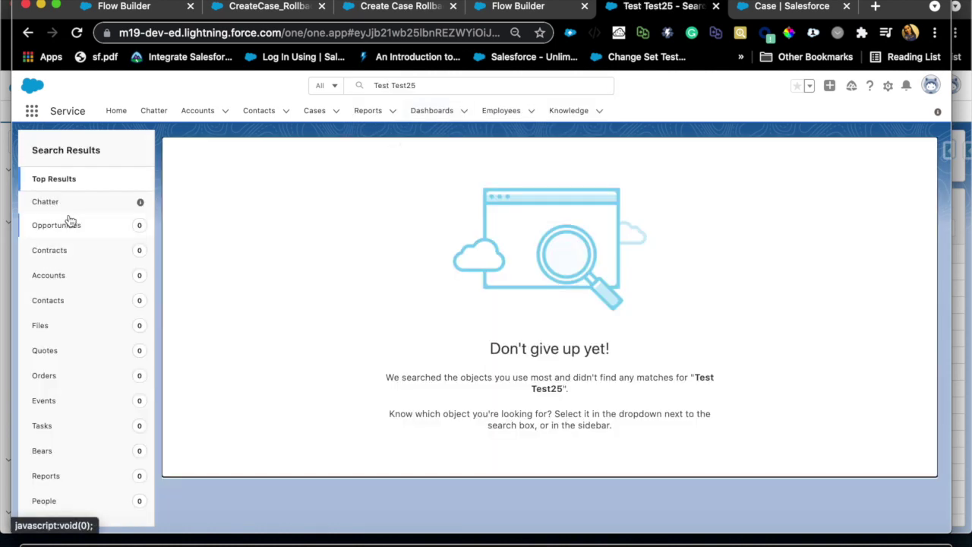
click(67, 302)
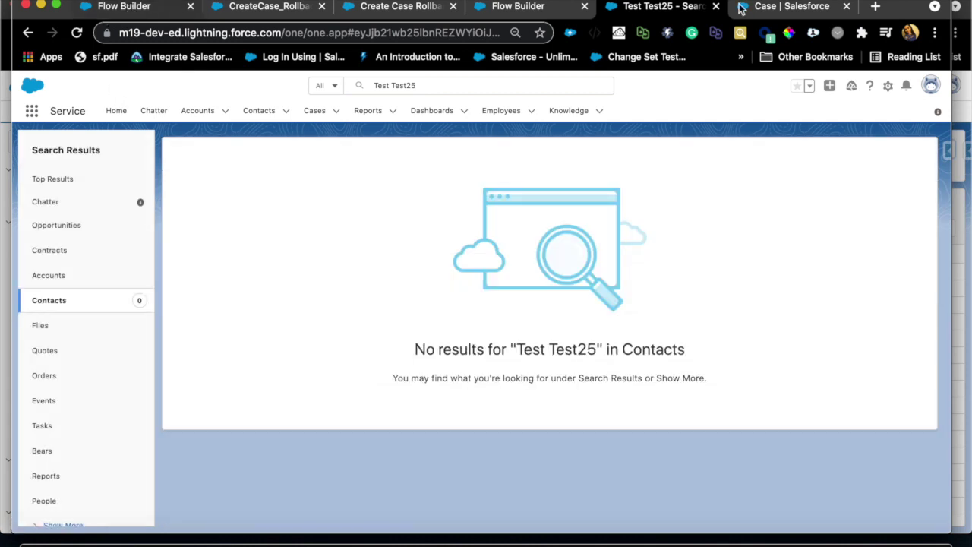
Switch to the Case validation rule in Setup, deactivate Priority_is_required and save it
click(761, 9)
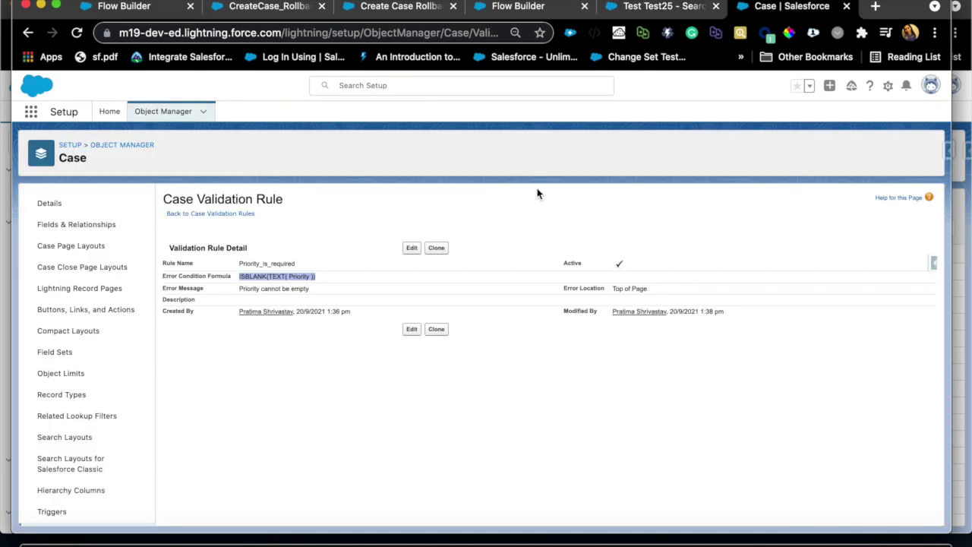
click(411, 249)
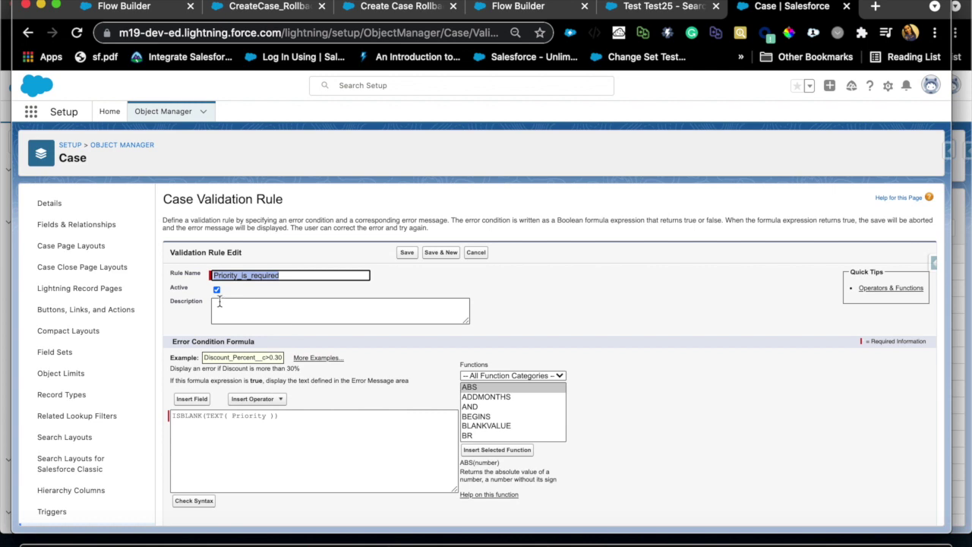
click(406, 252)
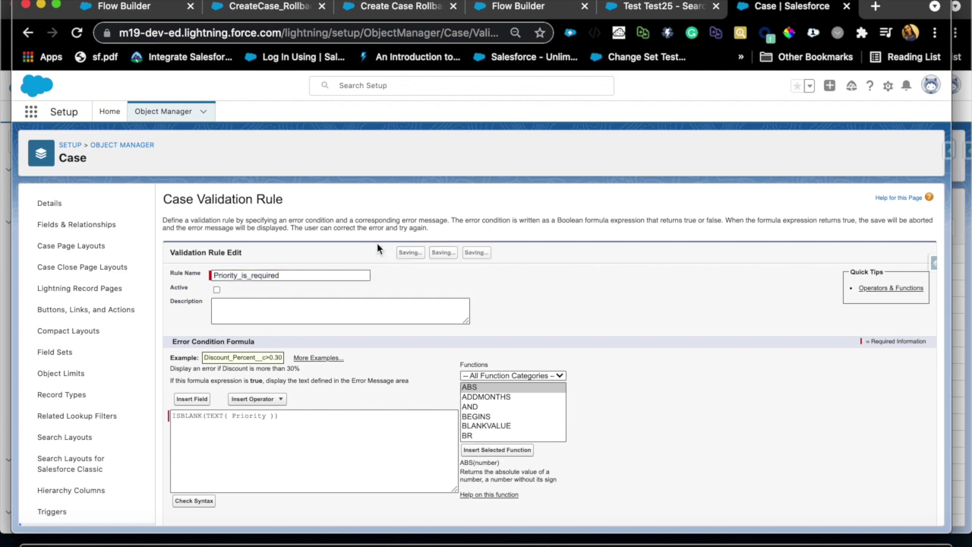
Start a new debug run of CreateCase_RollbackExample from Flow Builder, with Test as the first name and Test25 as the last name
click(151, 9)
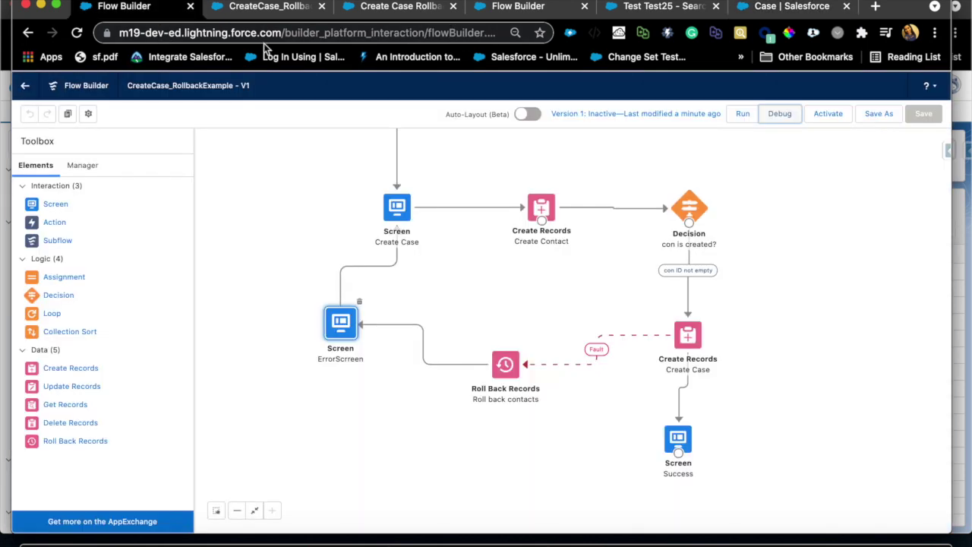
click(780, 113)
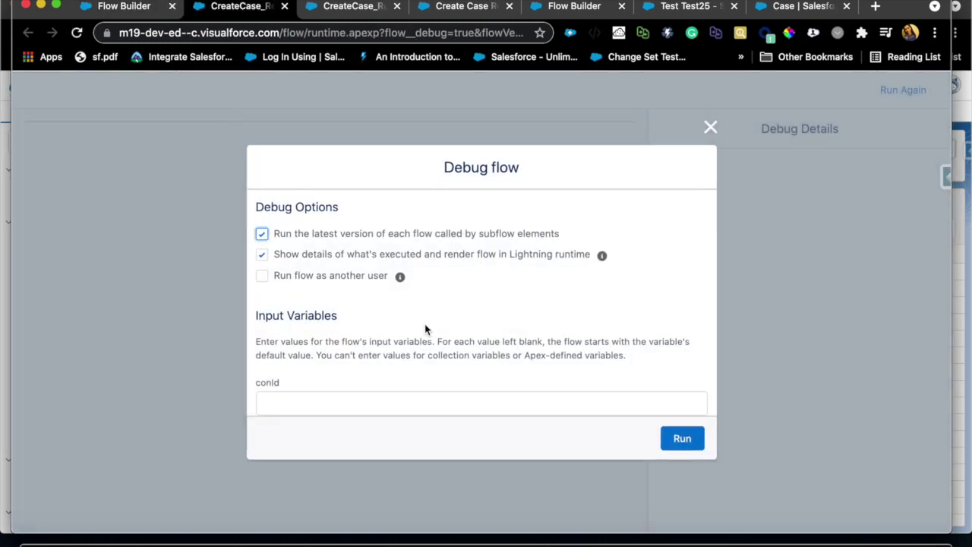
click(679, 439)
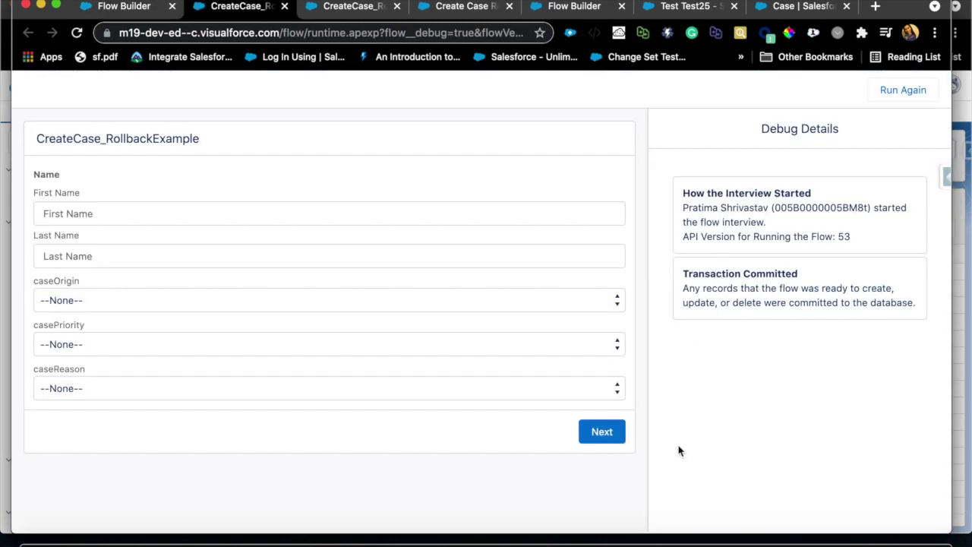
click(214, 213)
text(Test)
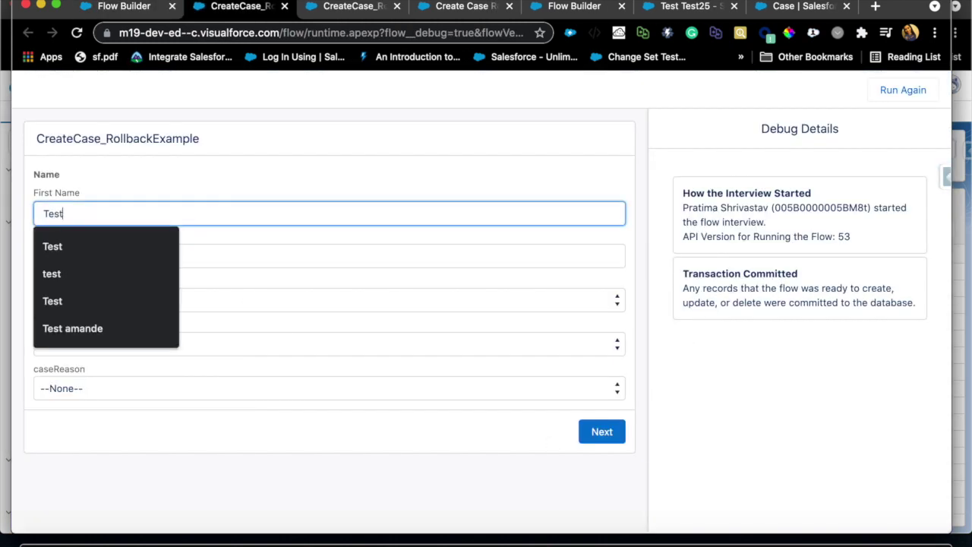
click(190, 256)
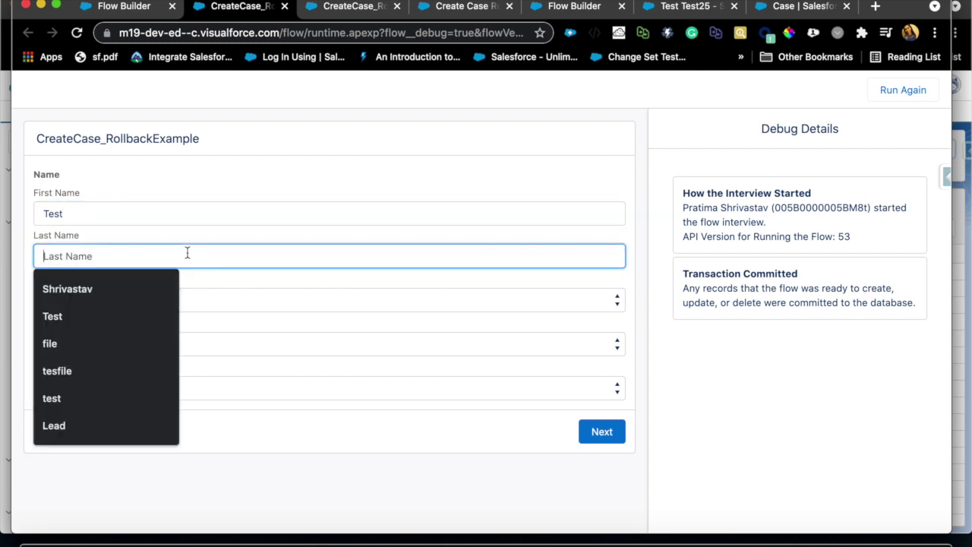
text(Test25)
Choose Email as the case origin and Equipment Complexity as the case reason, leave the priority unset, and submit the flow screen
click(157, 298)
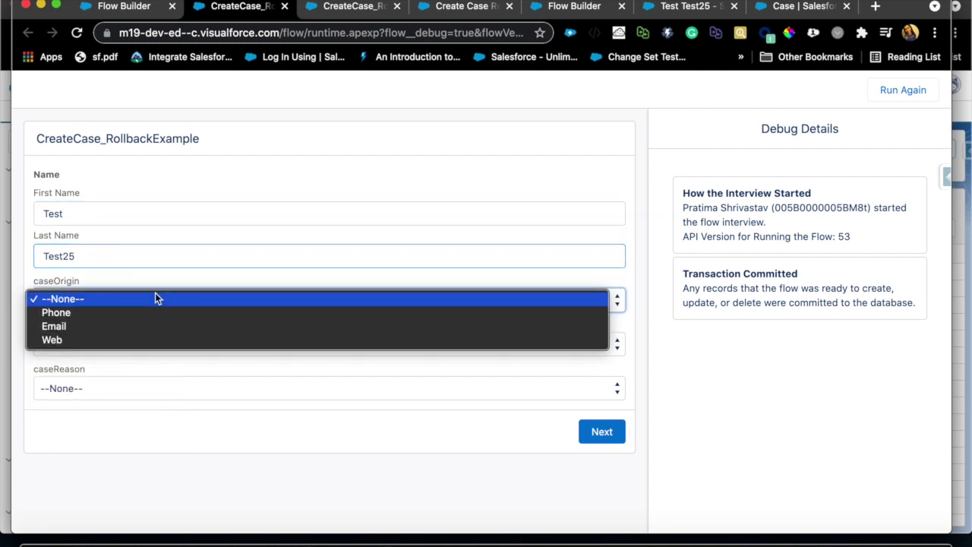
click(145, 326)
click(148, 388)
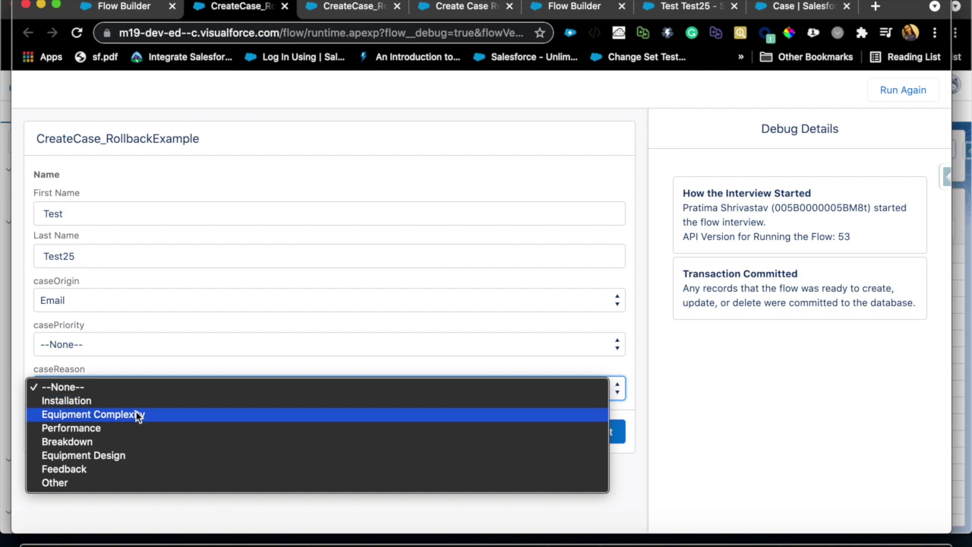
click(137, 414)
click(596, 432)
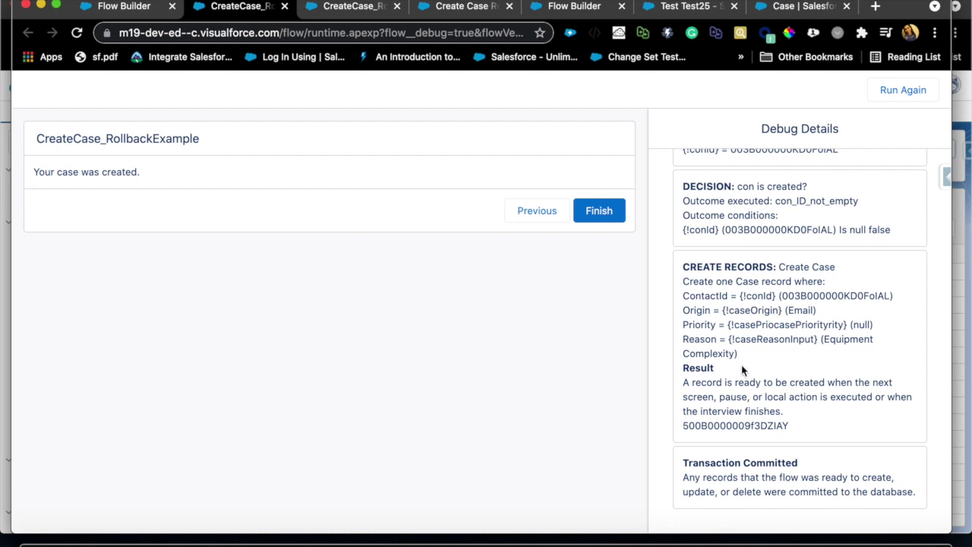
Copy the new case's record ID from the Create Case result in the debug details and review the Create Contact result
scroll(742, 370, up, 2)
scroll(741, 364, down, 2)
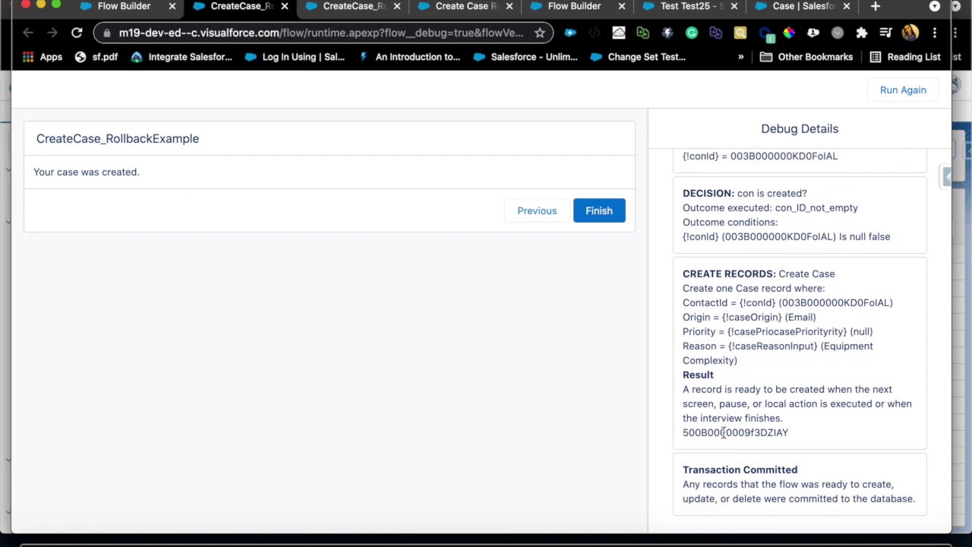
double_click(723, 432)
key(super+c)
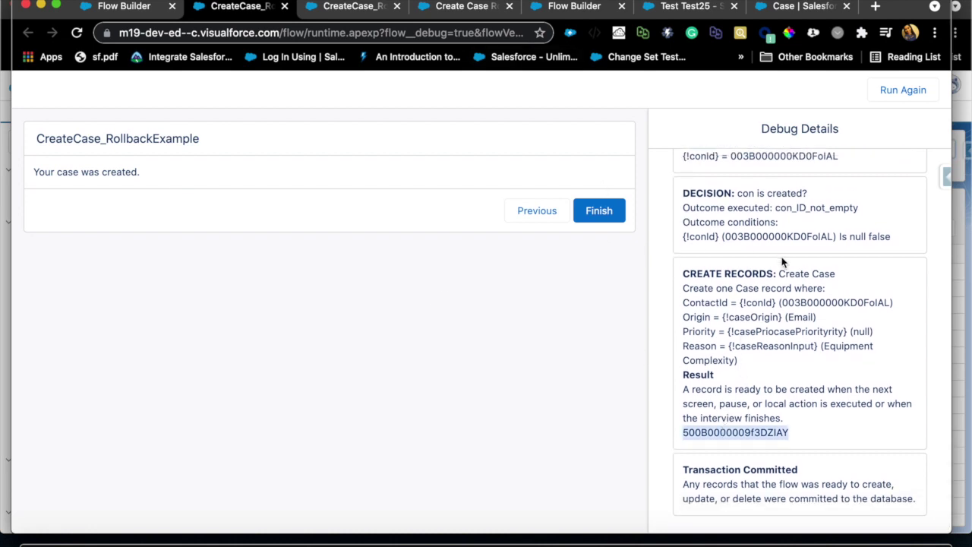
scroll(782, 256, up, 5)
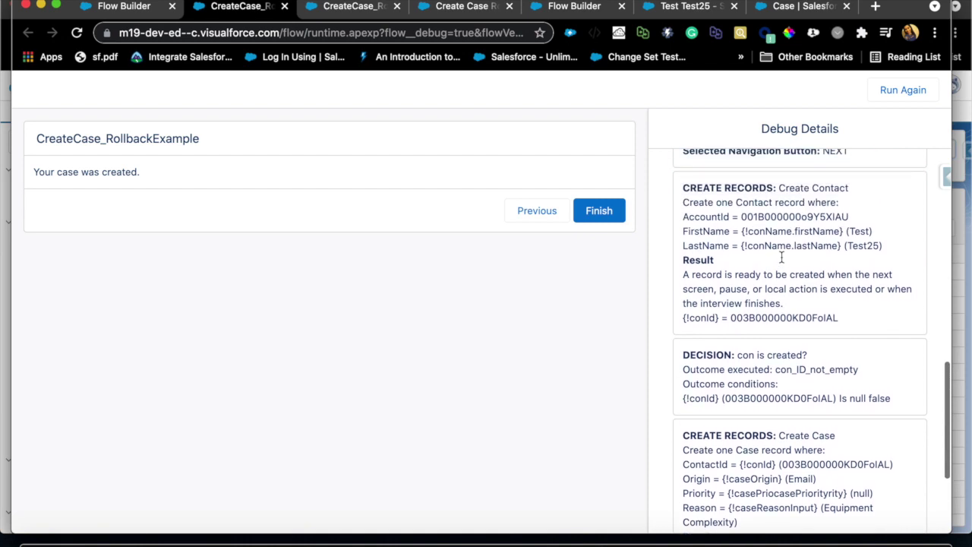
double_click(762, 318)
Switch to the Service app's search page and rerun the "Test Test25" search across all objects
click(477, 14)
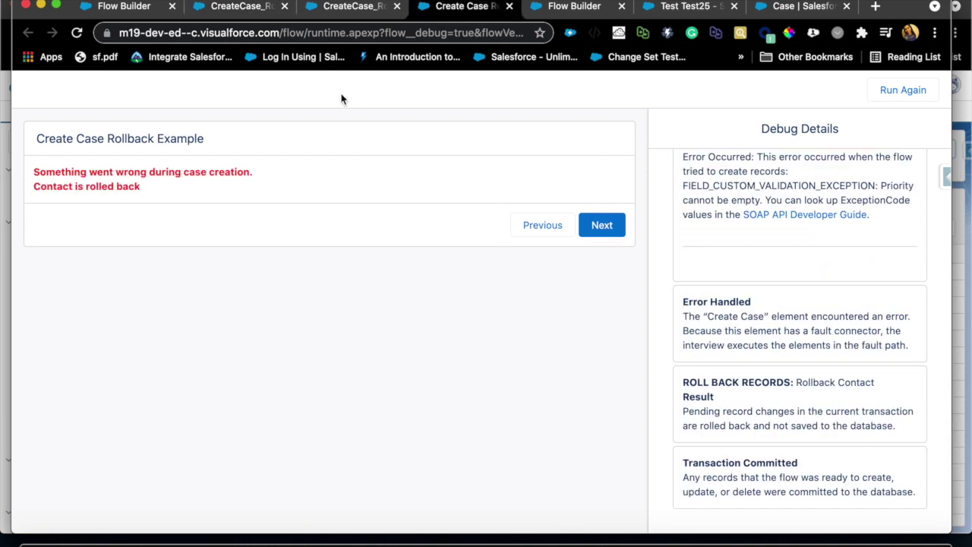
click(660, 7)
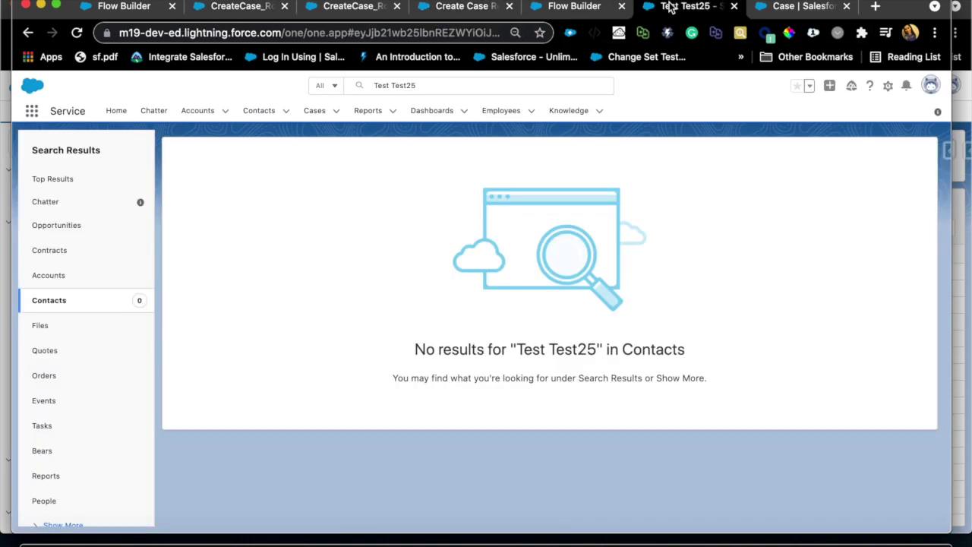
click(424, 87)
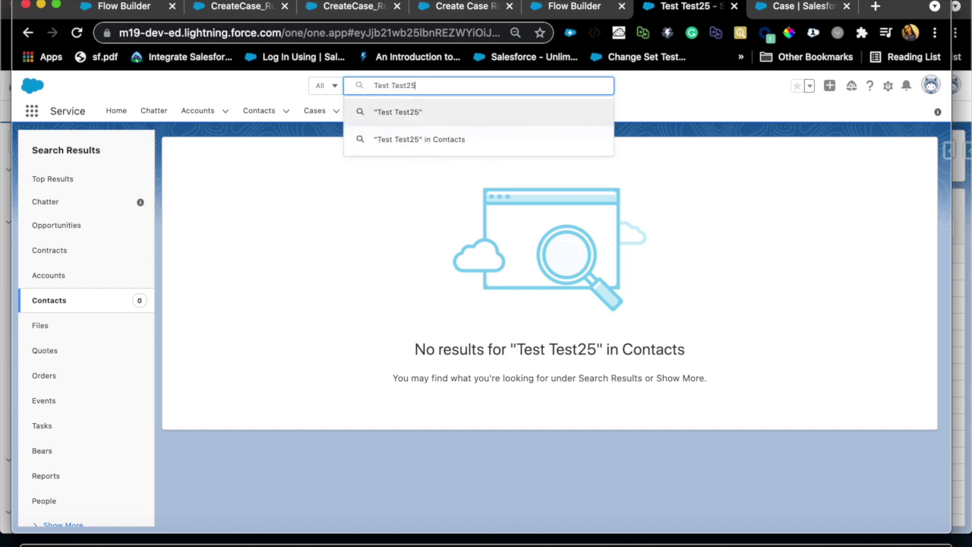
key(Return)
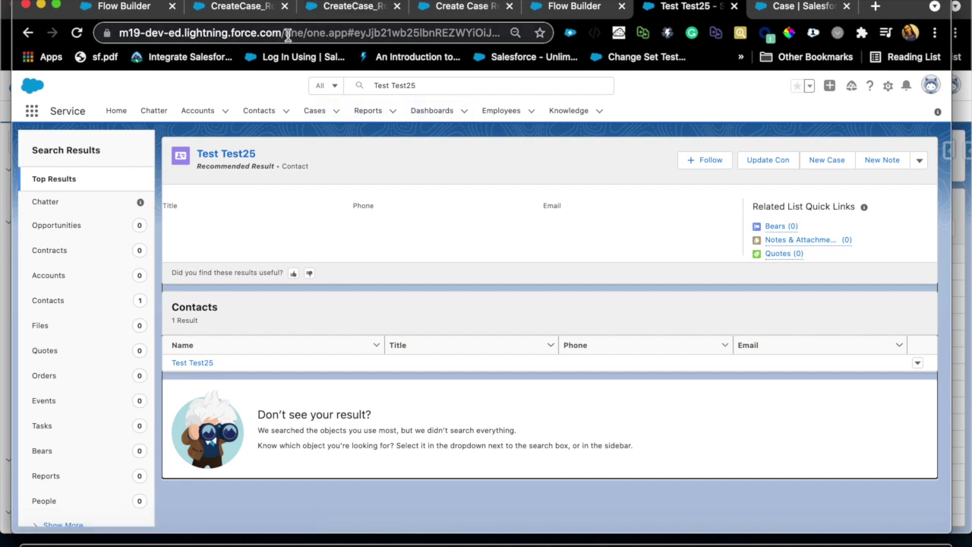
Open the new case's record by its copied ID in the page address, check its details, and return to the flow in Flow Builder
drag(288, 36, 725, 50)
key(super+v)
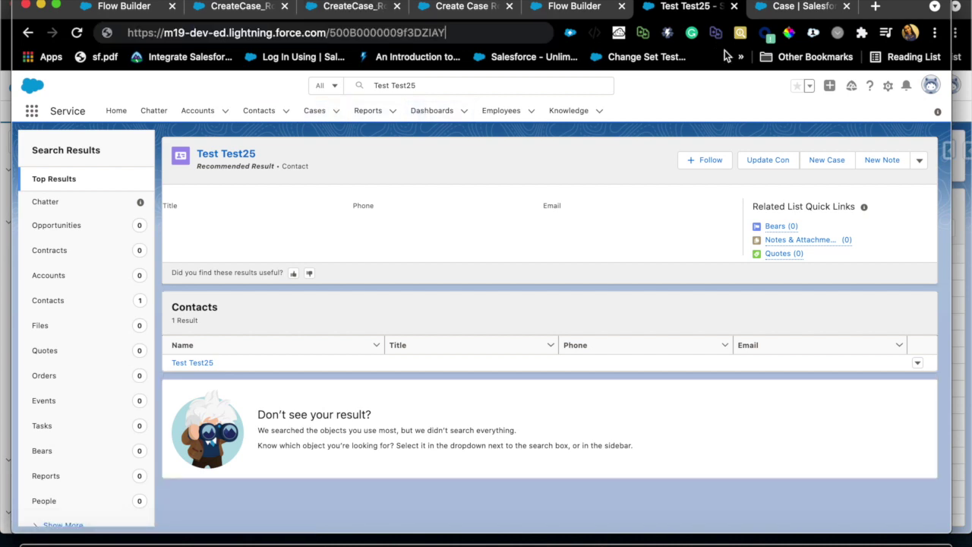
key(Return)
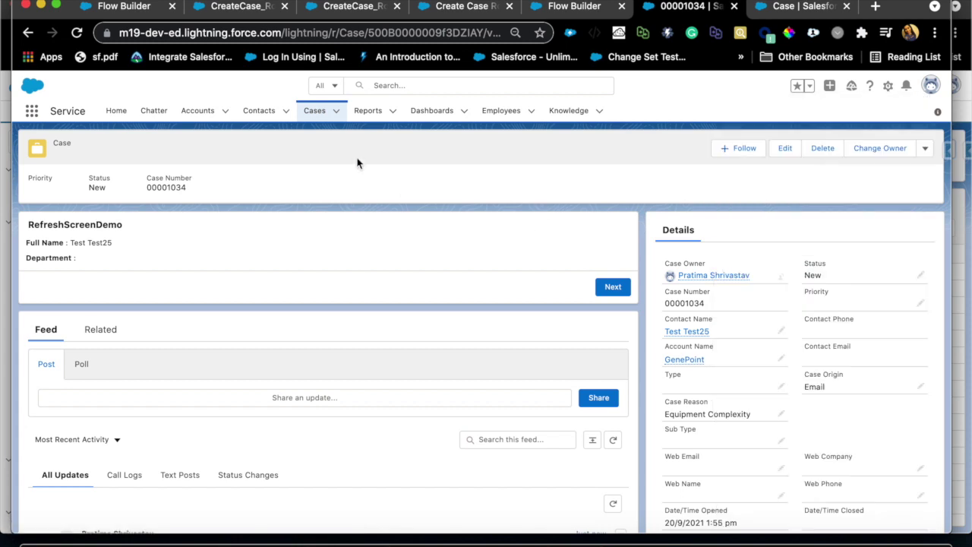
click(141, 9)
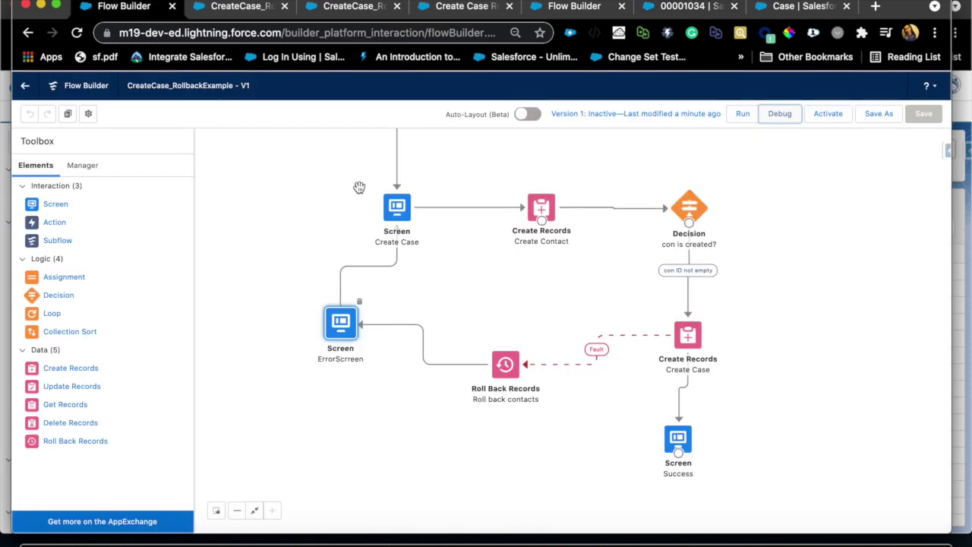